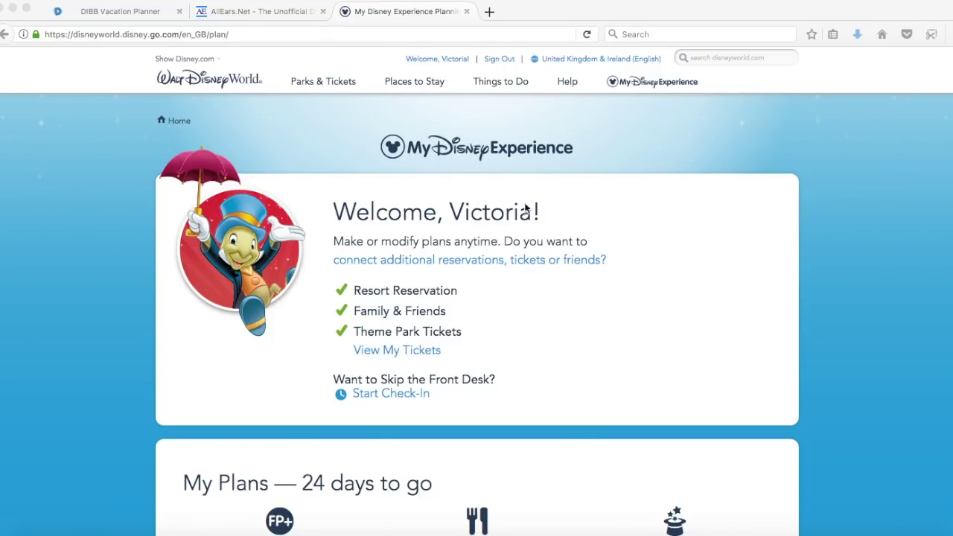
Open the Walt Disney World restaurant Menu Index on AllEars.net.
left_click(287, 12)
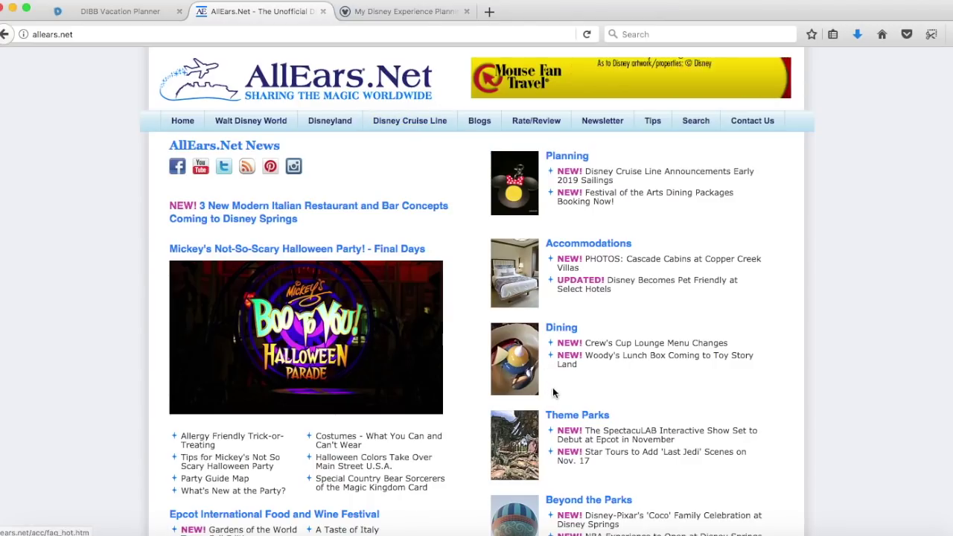
left_click(559, 330)
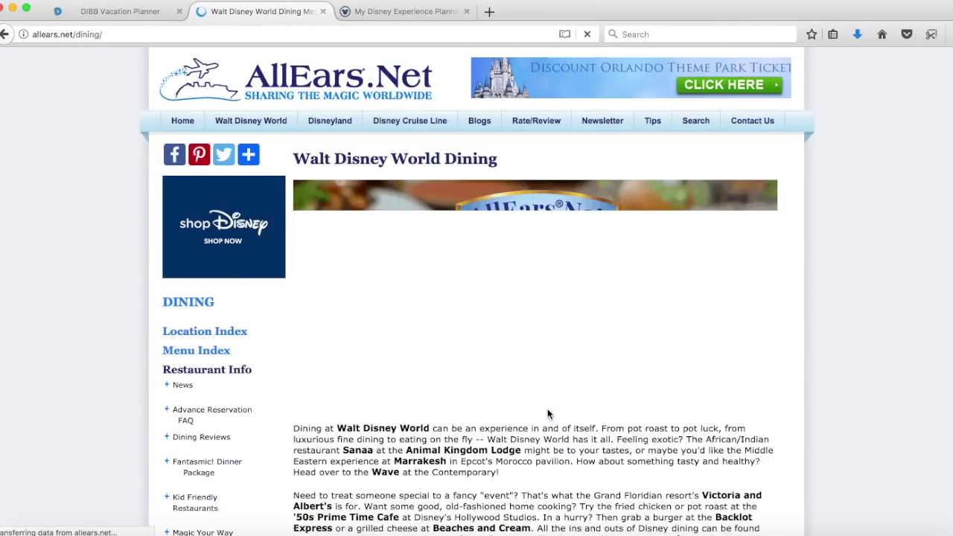
left_click(196, 352)
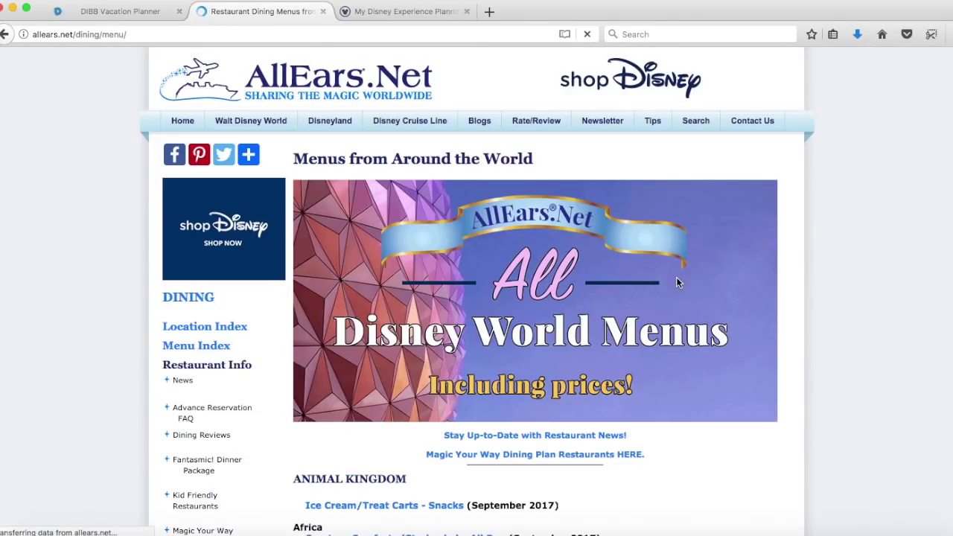
Browse the restaurant menu listings by location, down to Animal Kingdom's Asia and Dinoland USA.
scroll(675, 278, "down", 3)
scroll(674, 280, "down", 10)
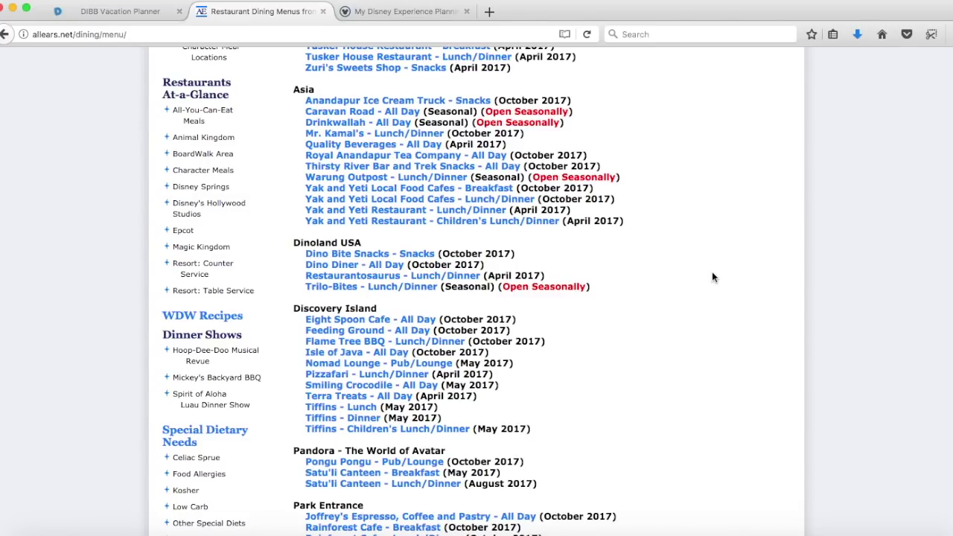
scroll(712, 277, "down", 12)
scroll(676, 284, "down", 16)
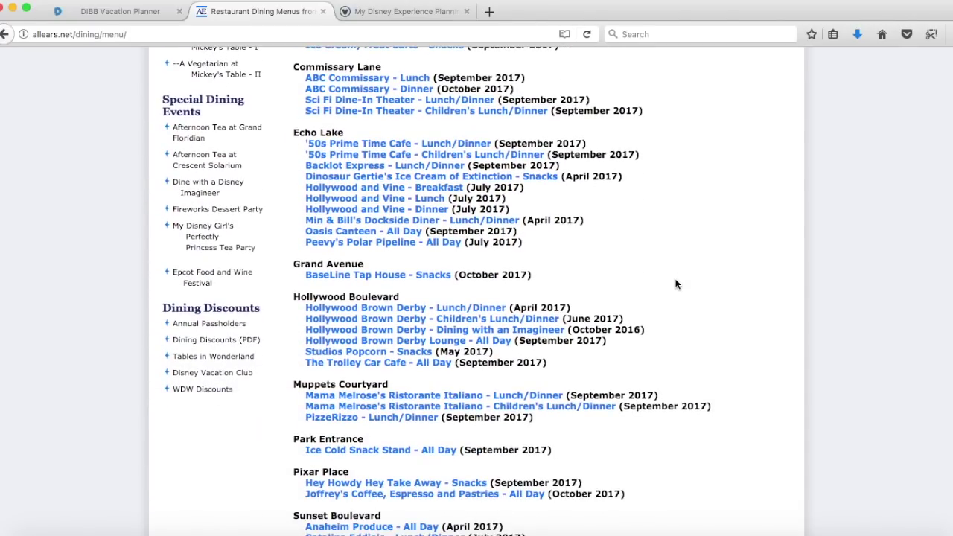
scroll(677, 286, "down", 20)
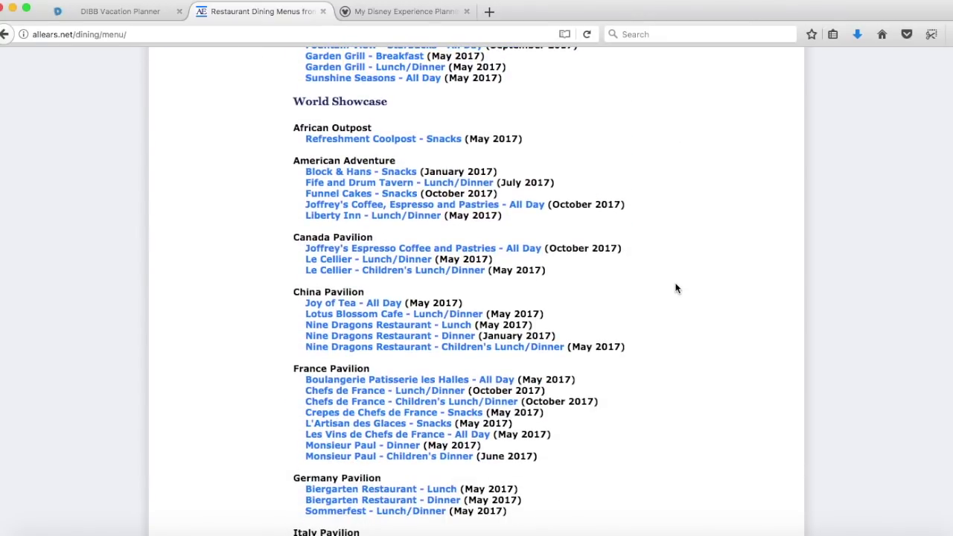
scroll(672, 284, "down", 20)
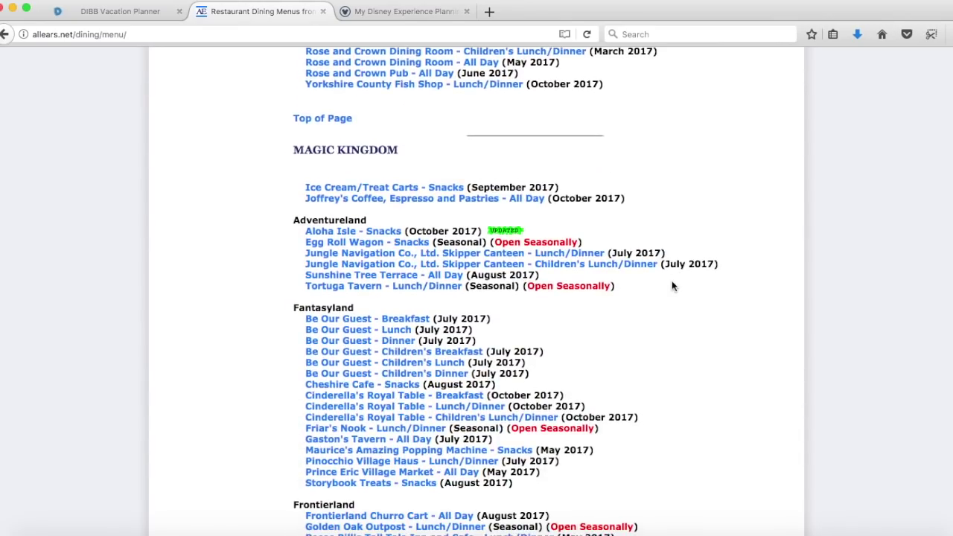
scroll(670, 291, "down", 16)
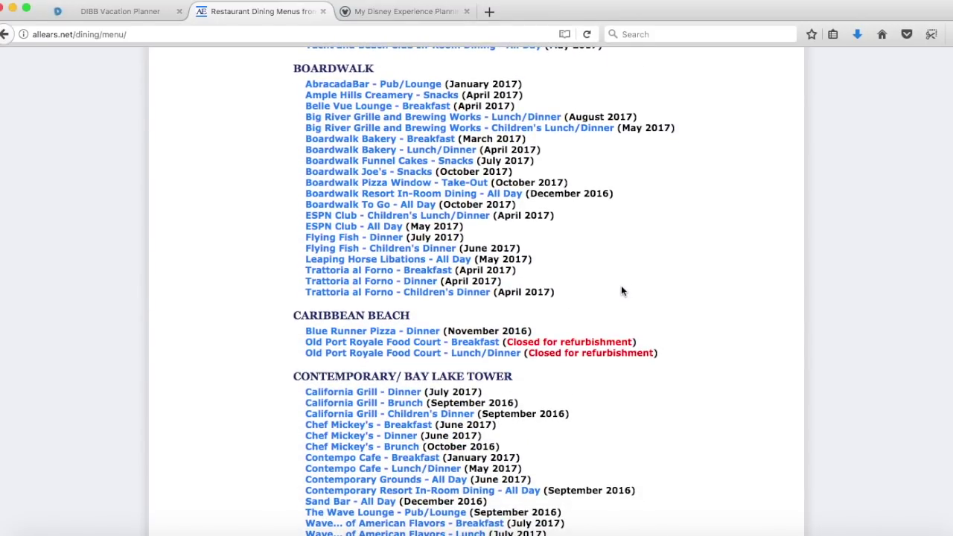
scroll(621, 291, "down", 8)
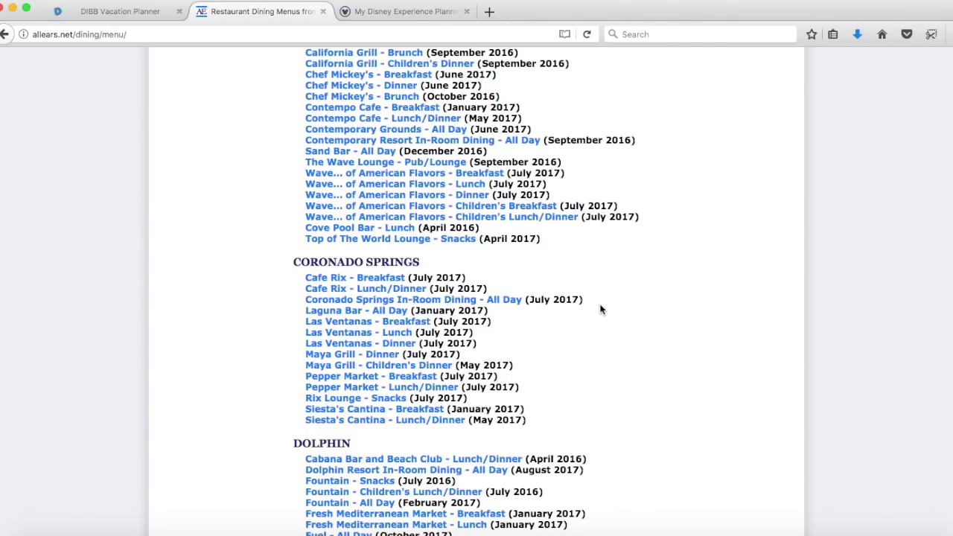
scroll(602, 302, "up", 20)
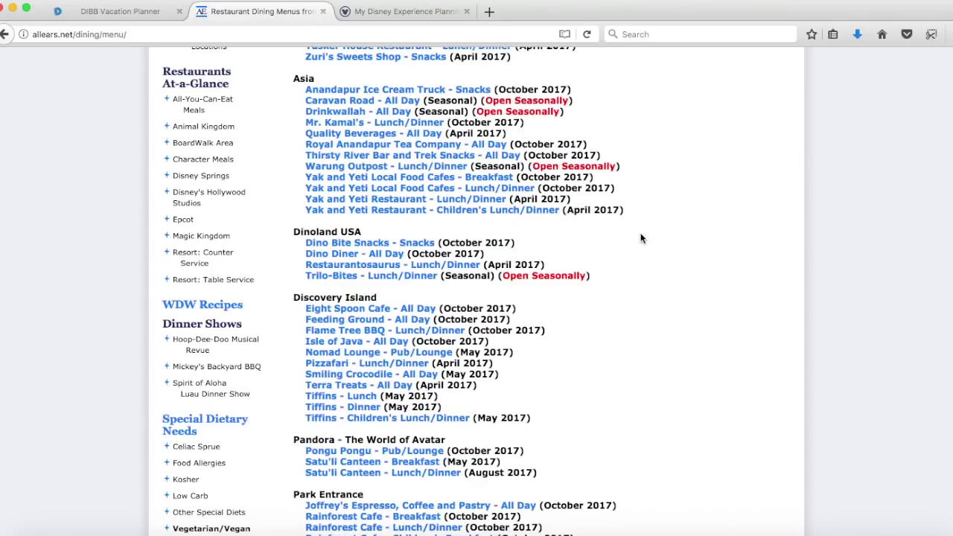
left_click(384, 200)
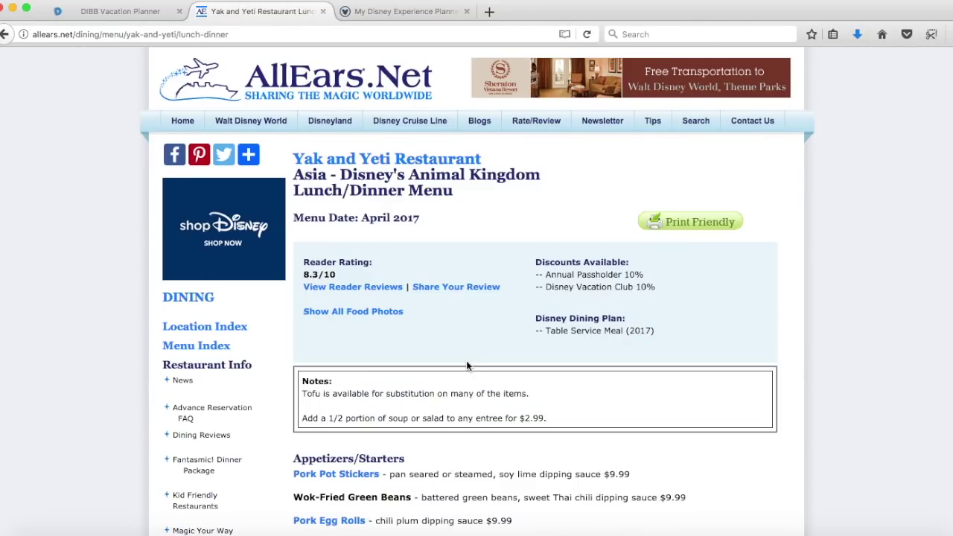
scroll(497, 356, "down", 2)
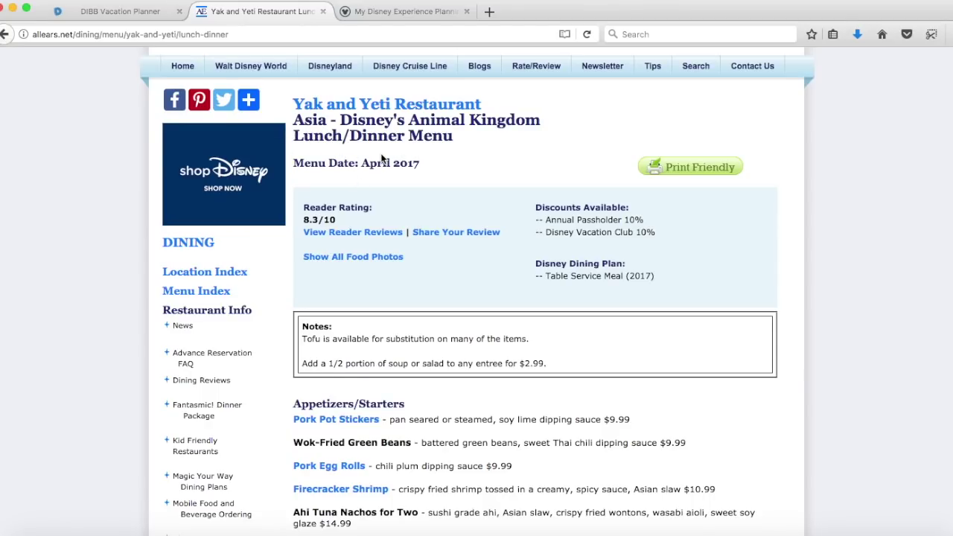
scroll(377, 157, "down", 1)
scroll(377, 159, "down", 1)
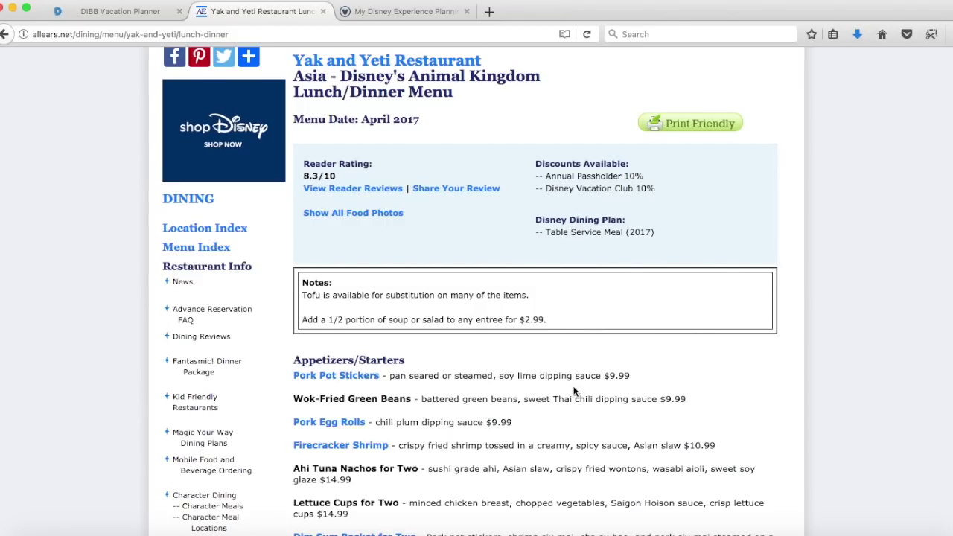
scroll(557, 379, "down", 5)
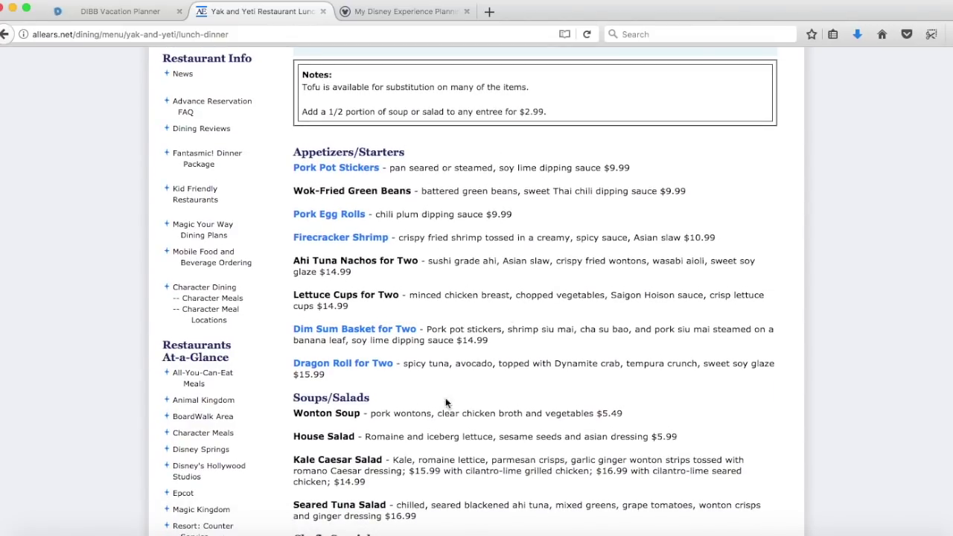
scroll(391, 195, "down", 1)
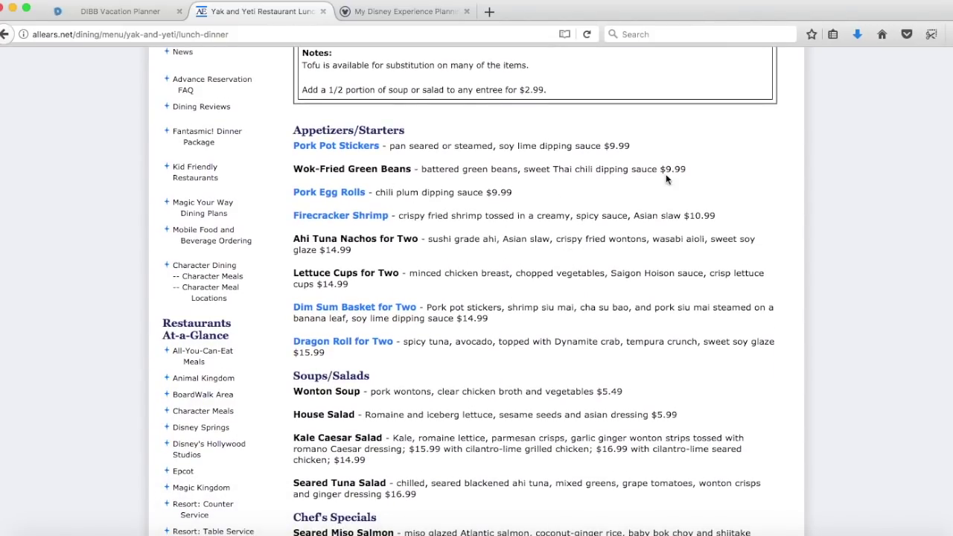
scroll(613, 207, "down", 6)
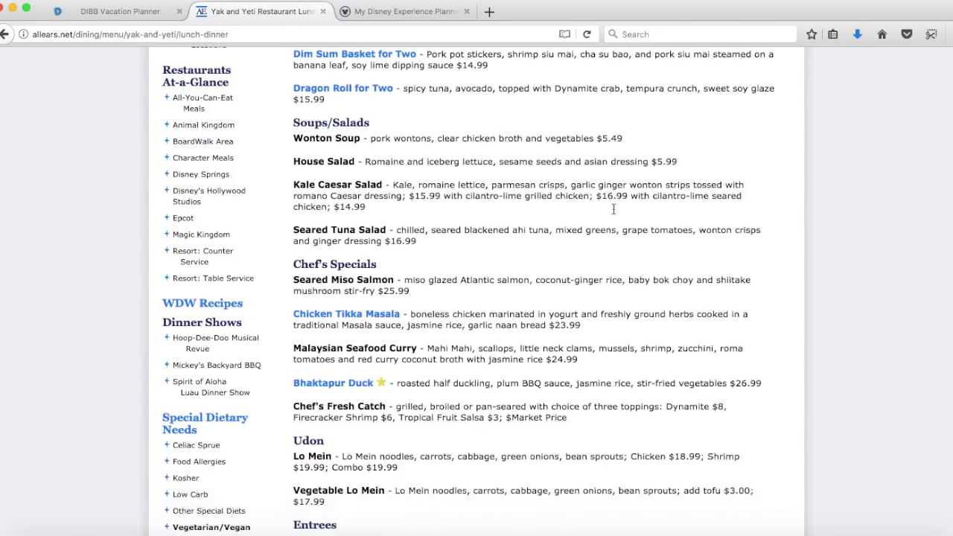
scroll(613, 209, "down", 5)
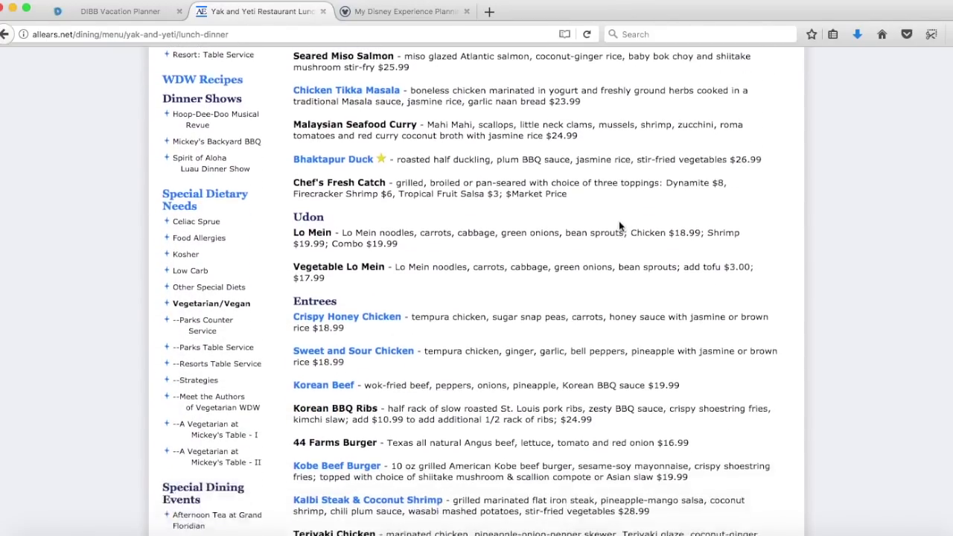
scroll(619, 221, "down", 12)
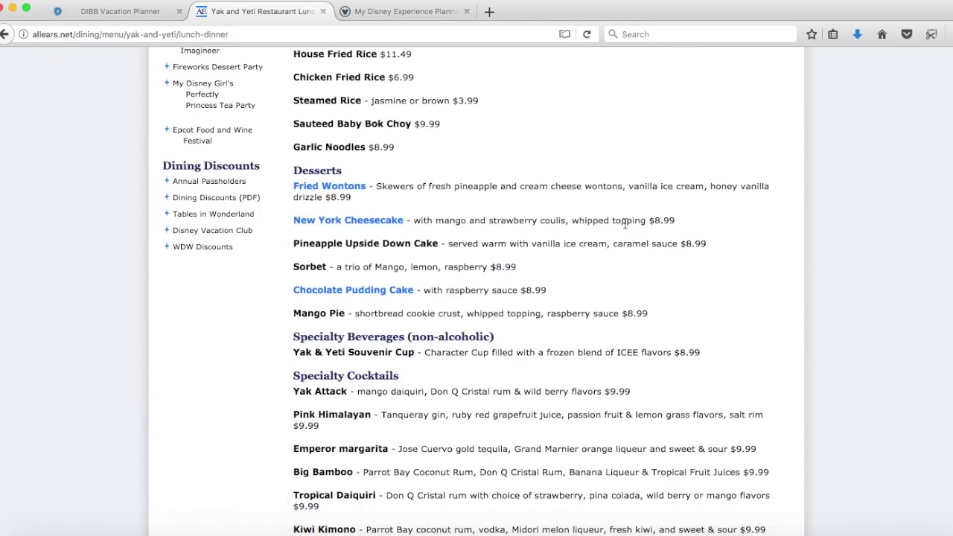
scroll(625, 223, "down", 10)
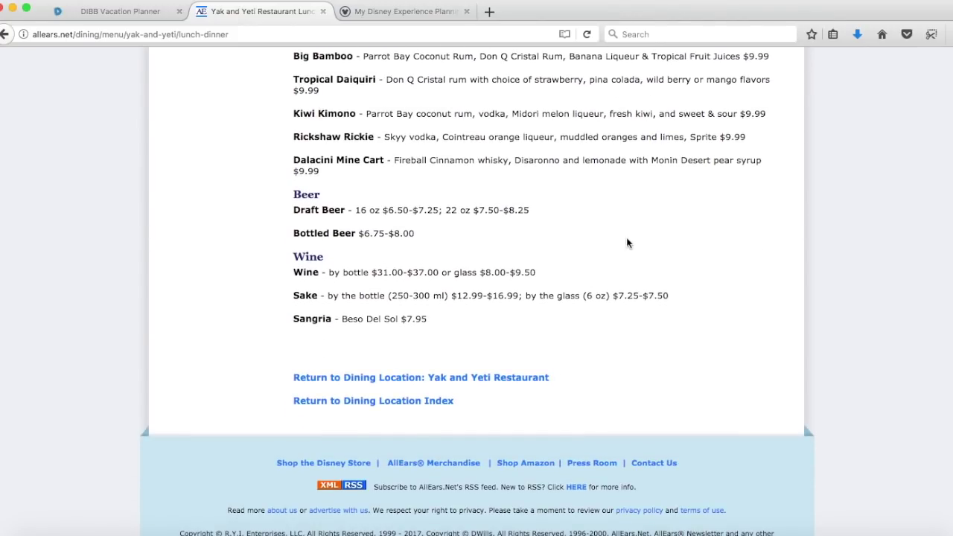
scroll(627, 242, "up", 12)
key("super+Left")
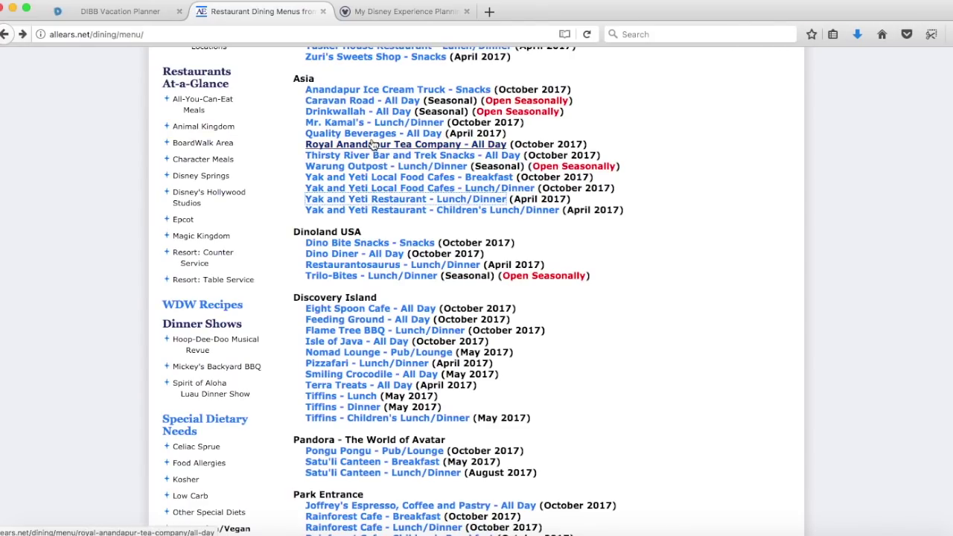
Open the Royal Anandapur Tea Company all-day menu and review its drink prices.
left_click(370, 143)
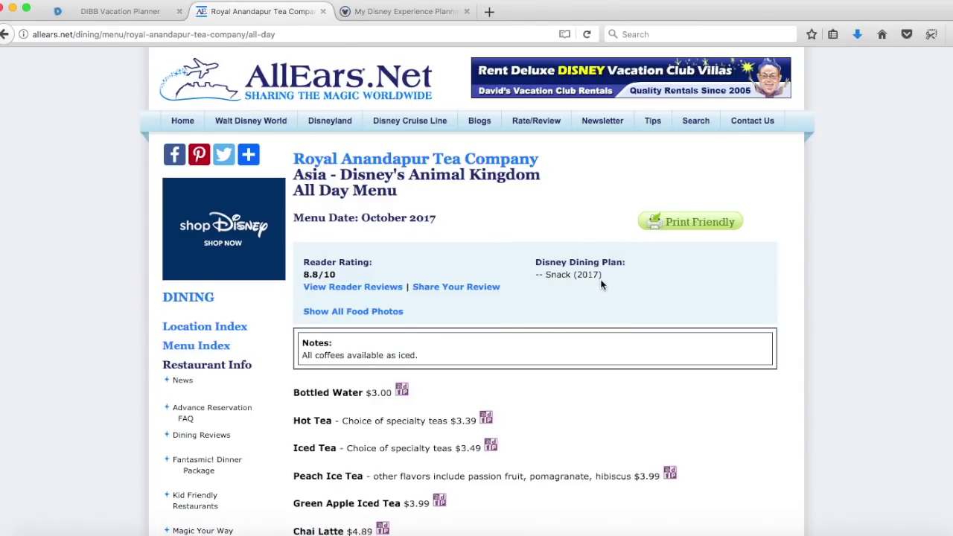
scroll(596, 291, "down", 4)
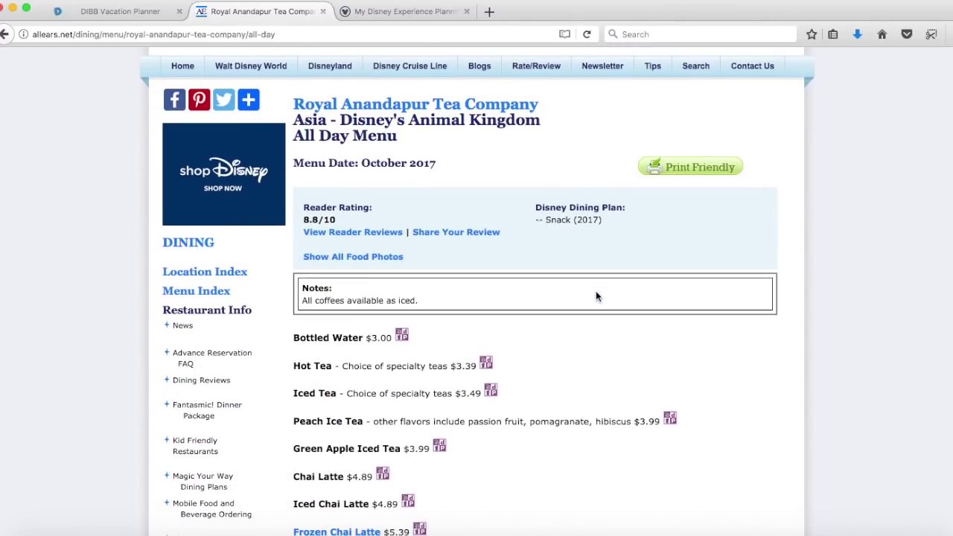
scroll(598, 296, "down", 1)
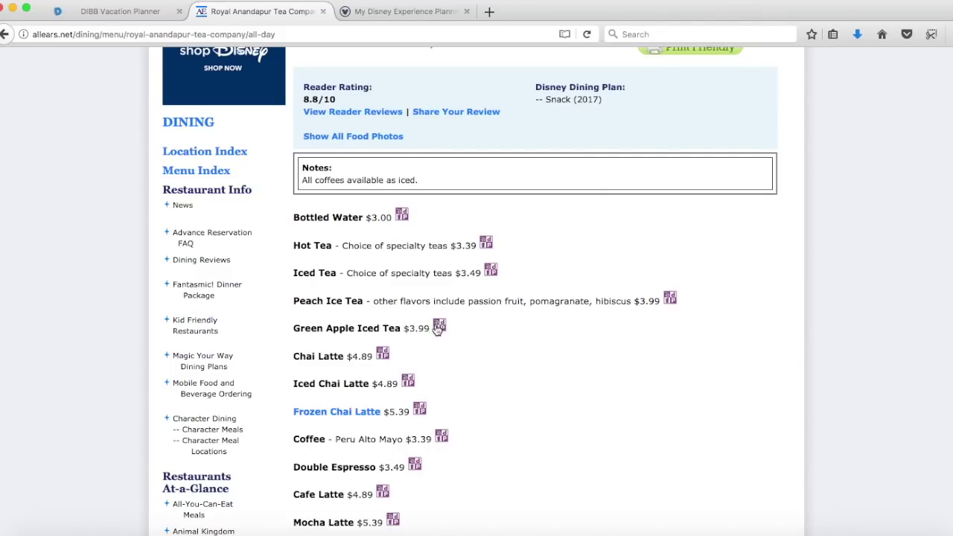
scroll(470, 336, "down", 3)
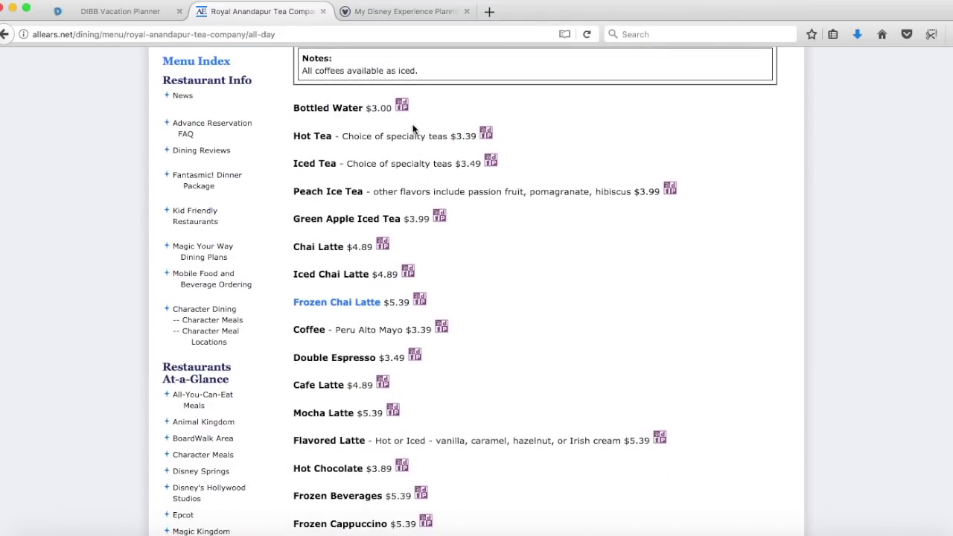
scroll(506, 377, "up", 8)
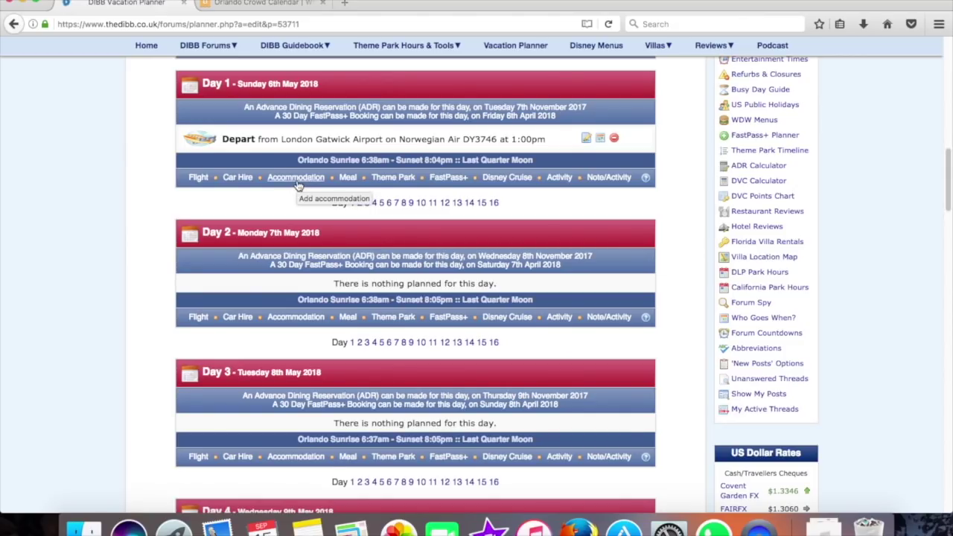
Add a 'Magical Express' note to Day 1, then list Trail's End, Ohana and Be Our Guest in the notepad.
left_click(621, 179)
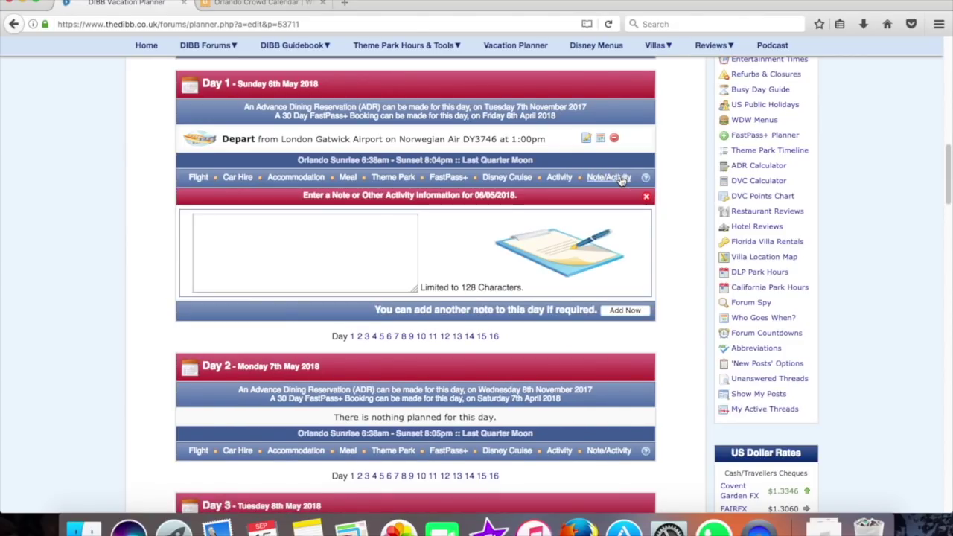
left_click(370, 227)
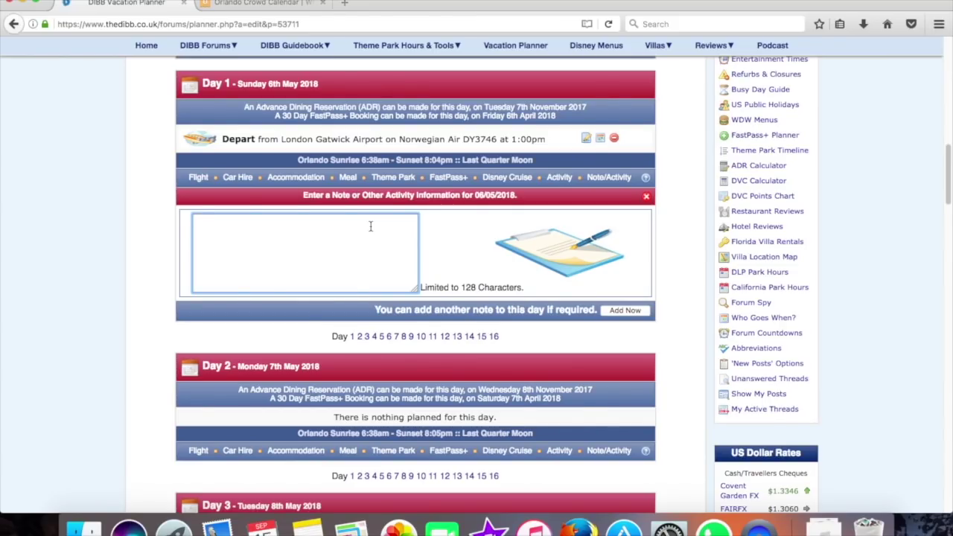
type("Magical Express")
key("Return")
type("Trail's End ")
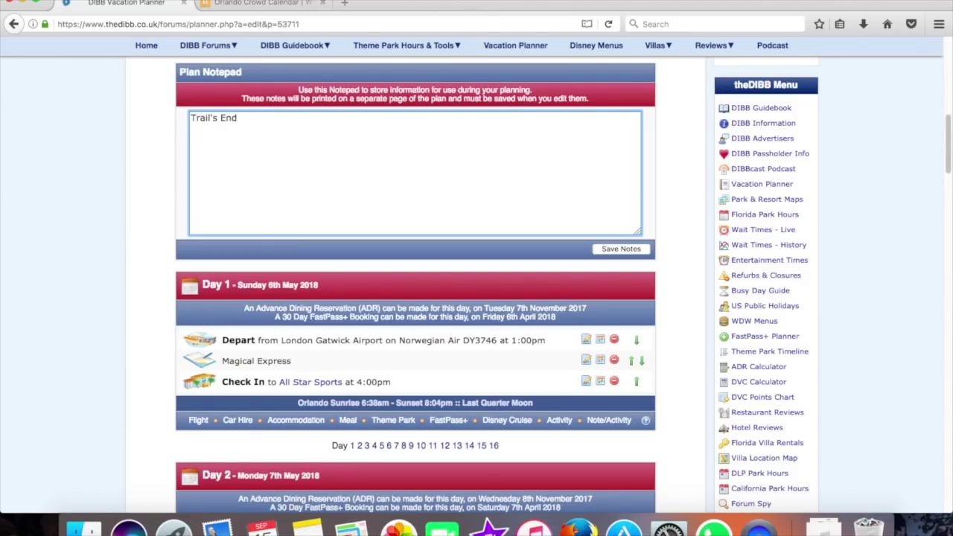
type("Ohana")
type("Be Our Gue")
type("st ")
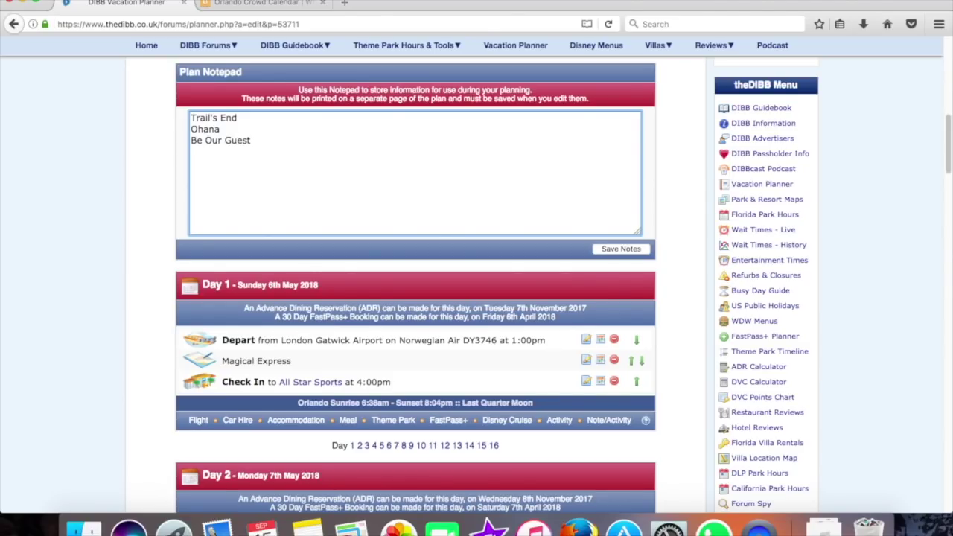
type("(B")
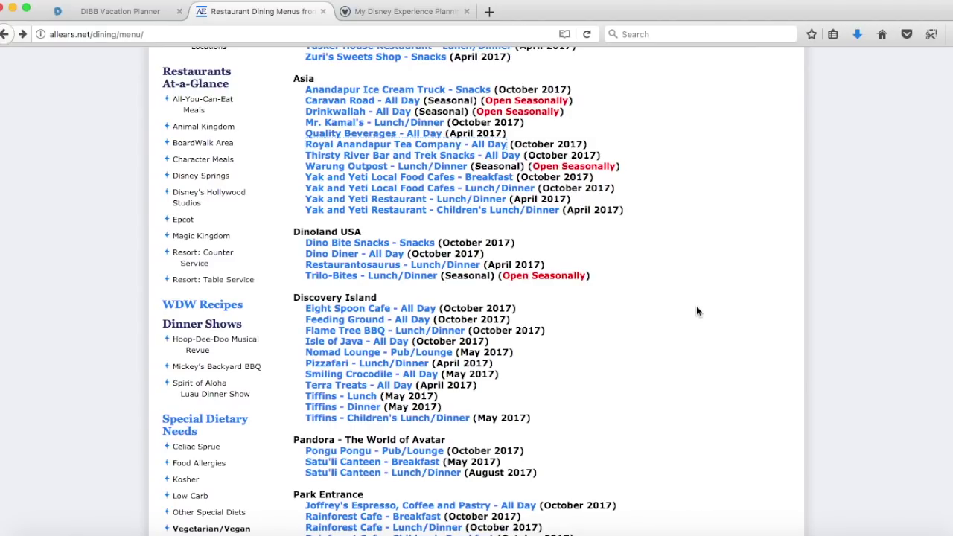
scroll(675, 337, "up", 1)
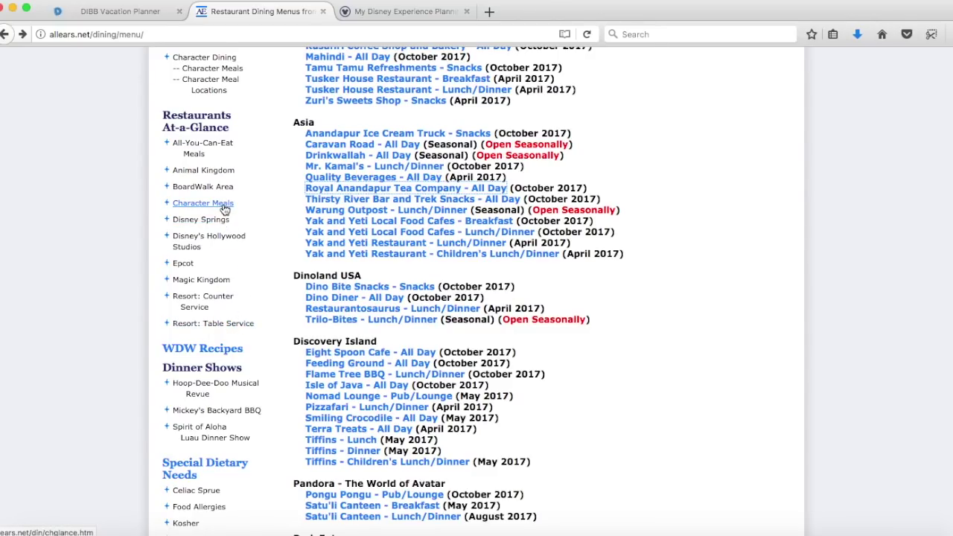
Review the breakfast table in Character Meals at a Glance and open Chef Mickey's menu.
left_click(226, 209)
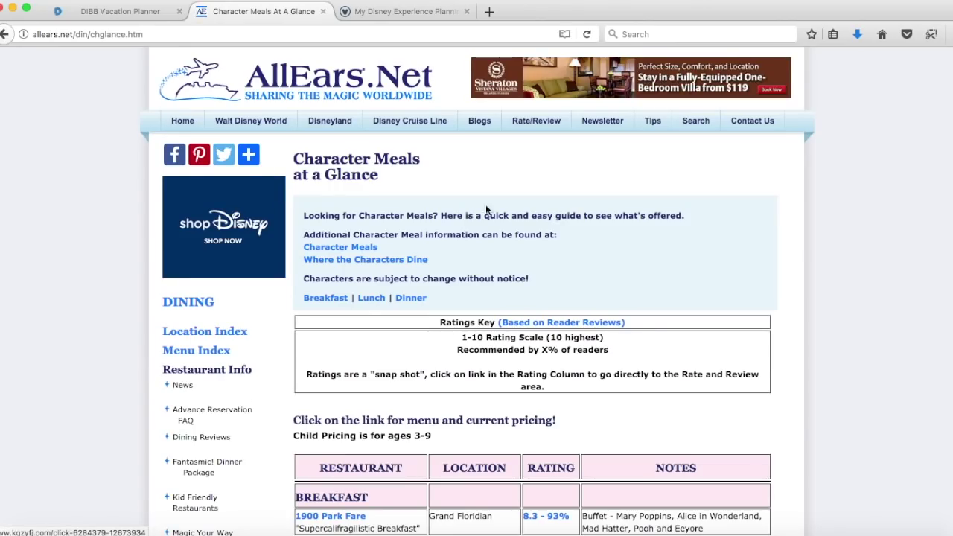
scroll(486, 209, "down", 5)
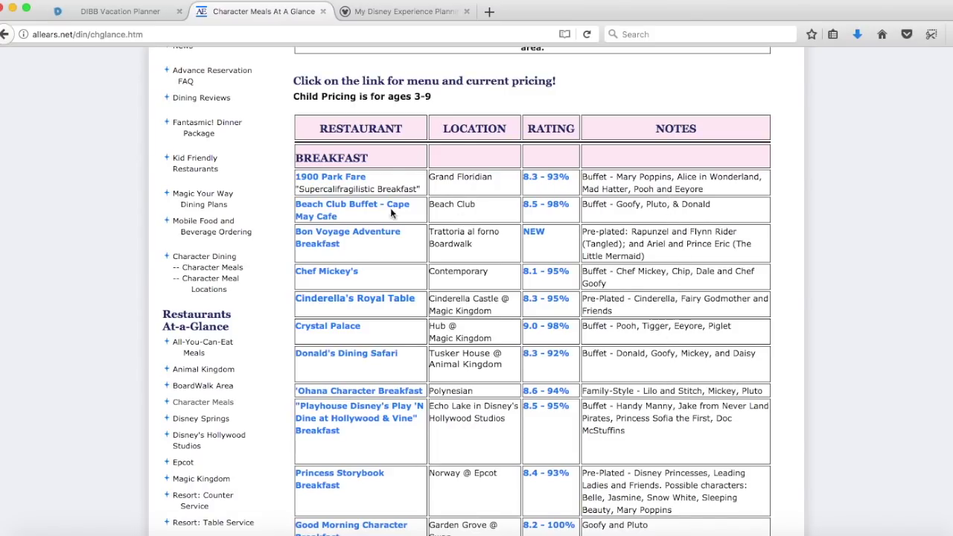
scroll(339, 363, "down", 3)
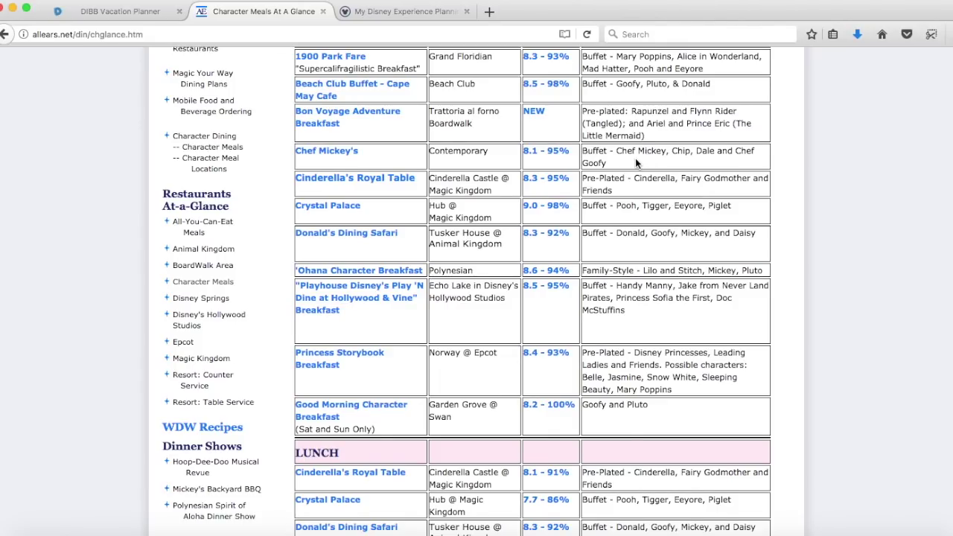
left_click(339, 159)
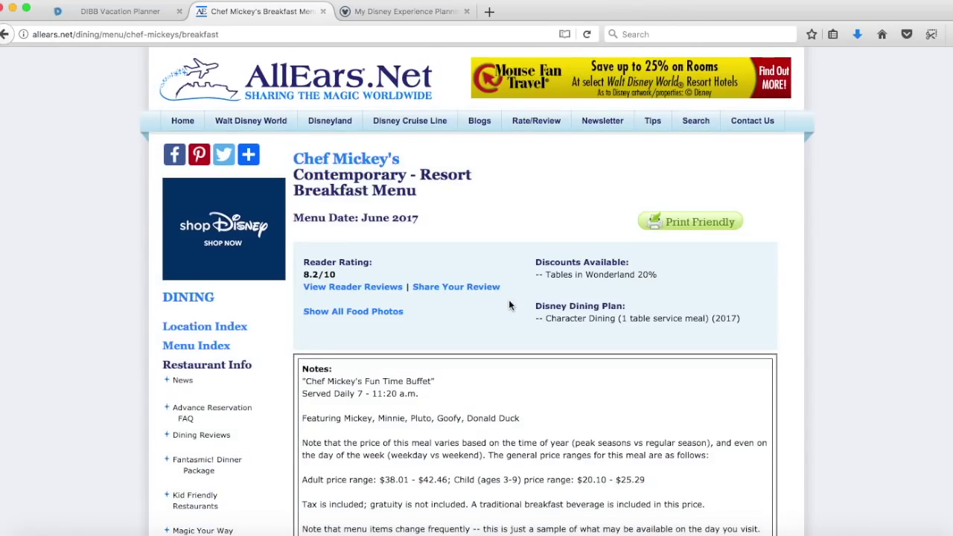
Review Chef Mickey's Contemporary Resort breakfast prices and dishes, then open the all-you-can-eat buffet list.
scroll(563, 253, "down", 5)
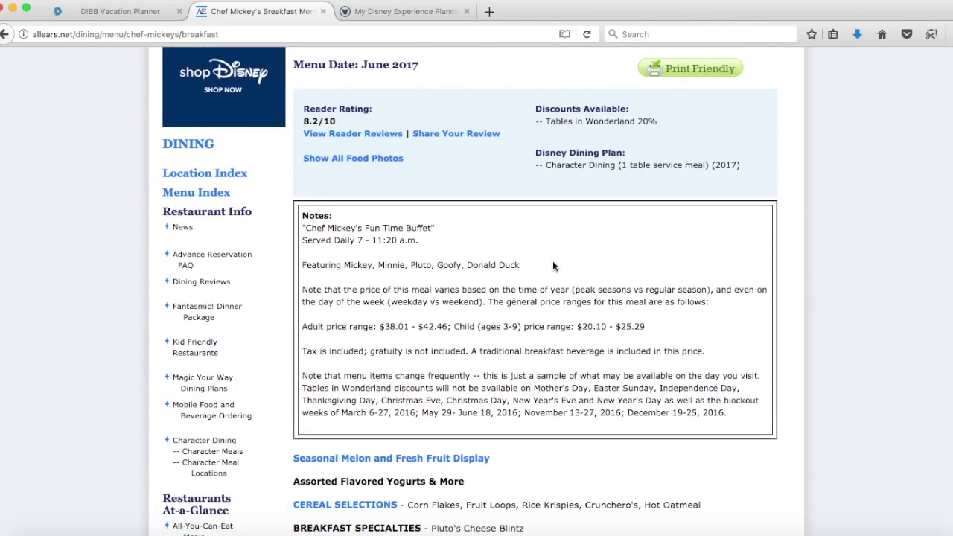
scroll(552, 266, "down", 4)
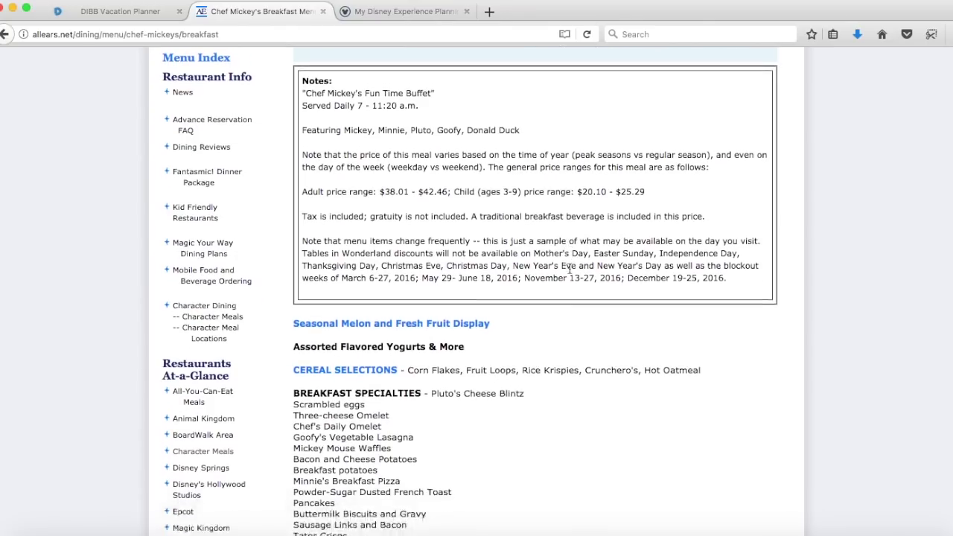
scroll(570, 268, "down", 2)
scroll(623, 239, "up", 6)
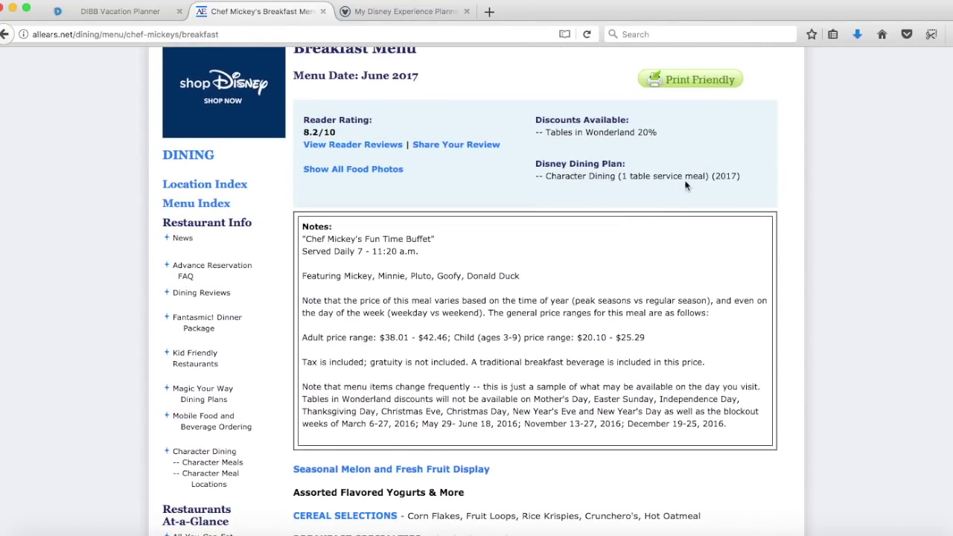
scroll(622, 279, "down", 6)
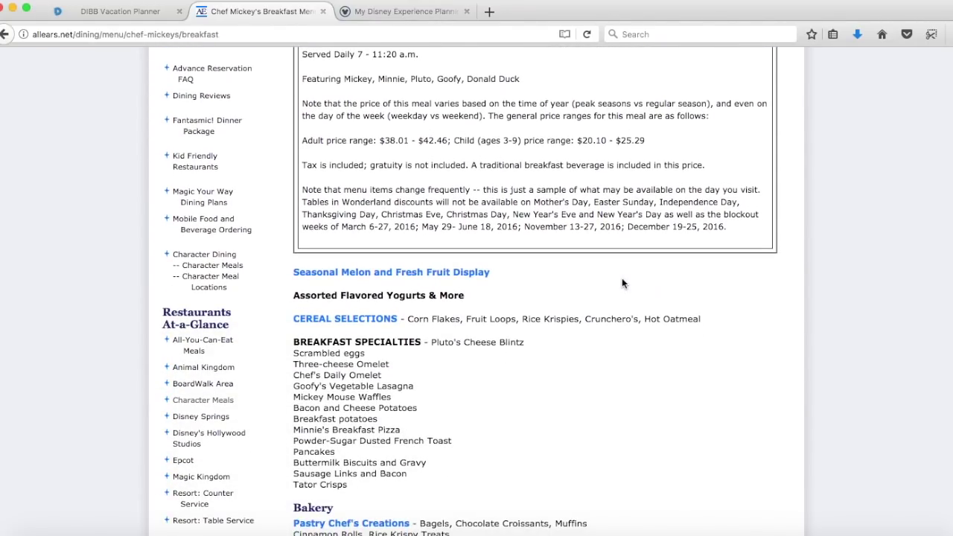
scroll(571, 269, "down", 3)
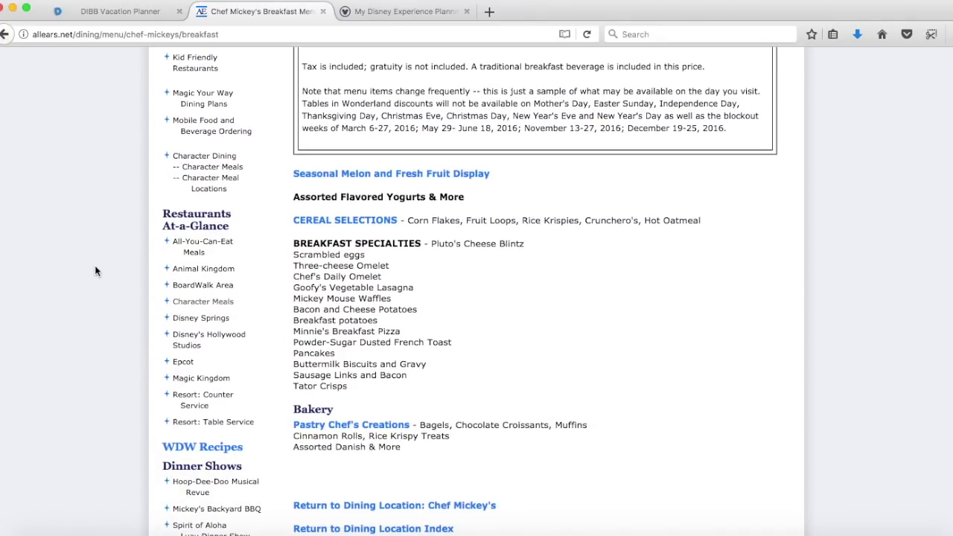
left_click(190, 249)
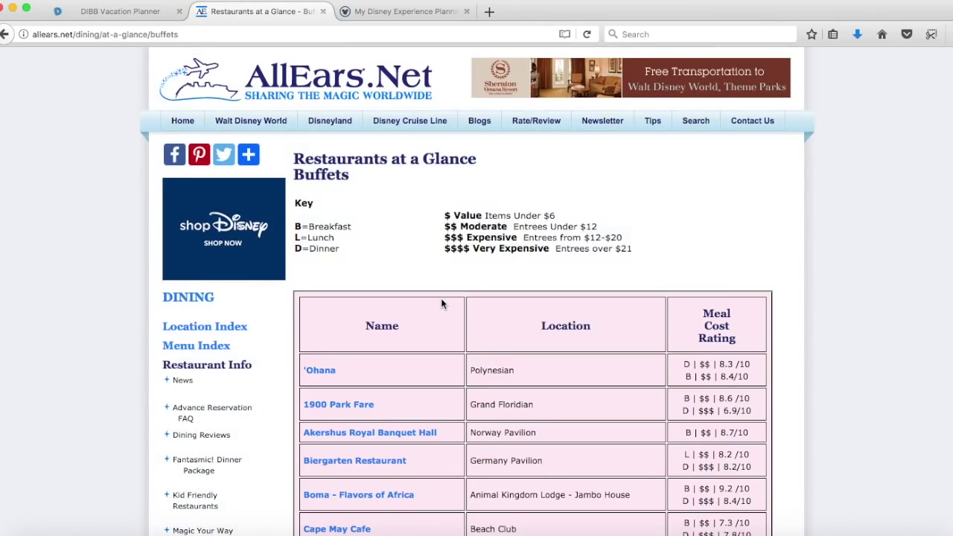
Find Trail's End Restaurant at Fort Wilderness in the buffet list, then return to My Disney Experience.
scroll(441, 298, "down", 5)
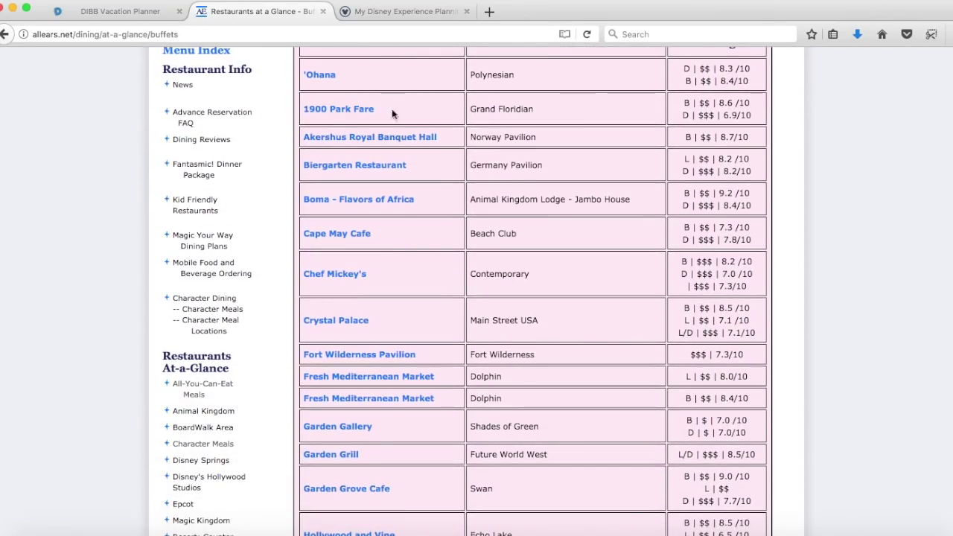
scroll(480, 385, "down", 3)
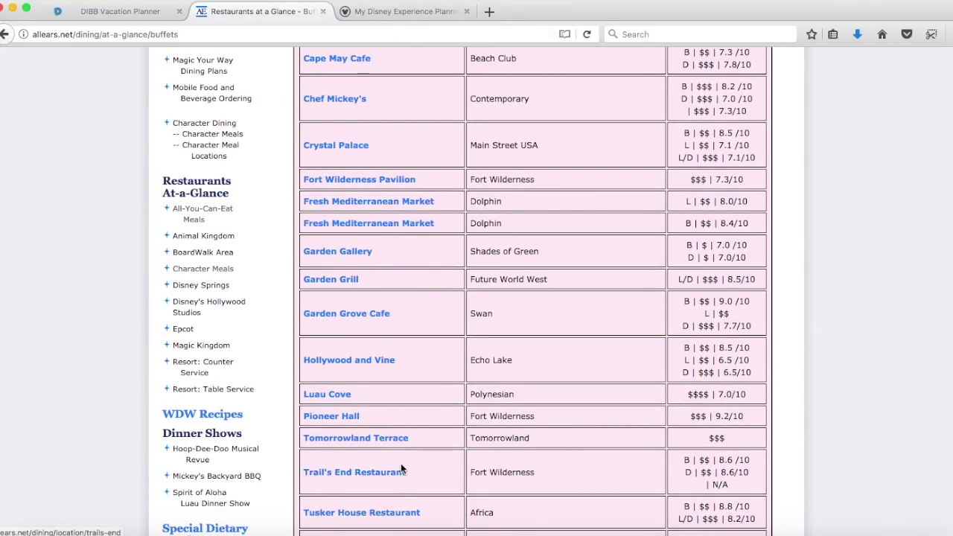
scroll(402, 471, "down", 3)
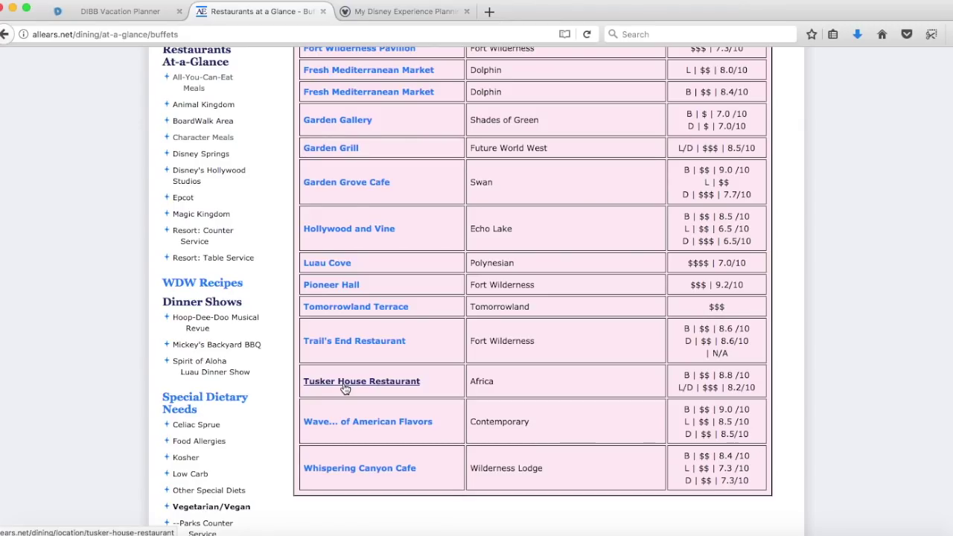
scroll(373, 292, "down", 2)
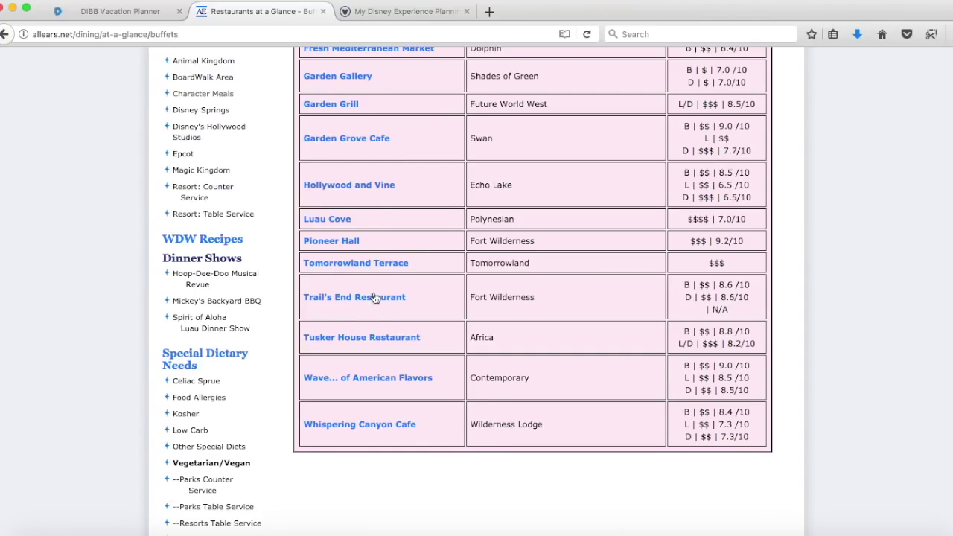
key("super+Left")
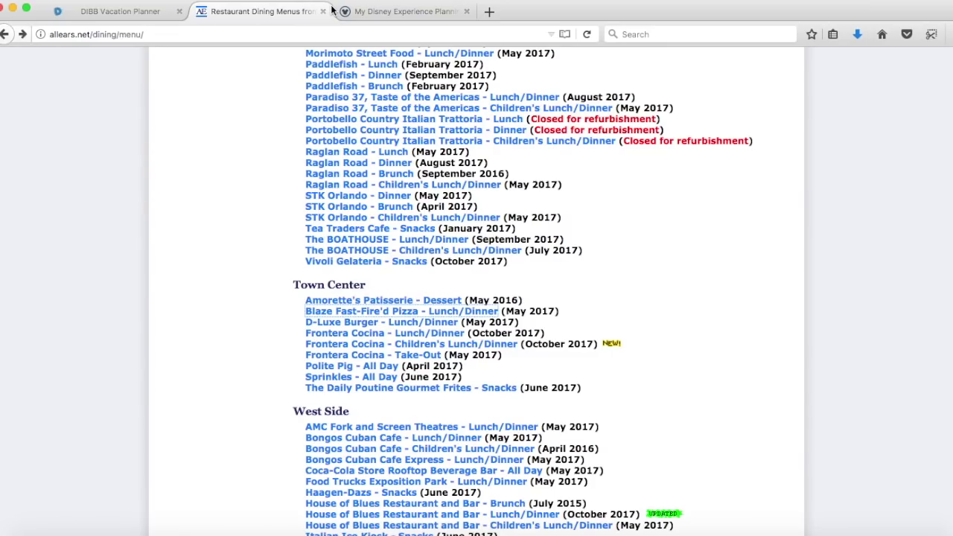
left_click(371, 14)
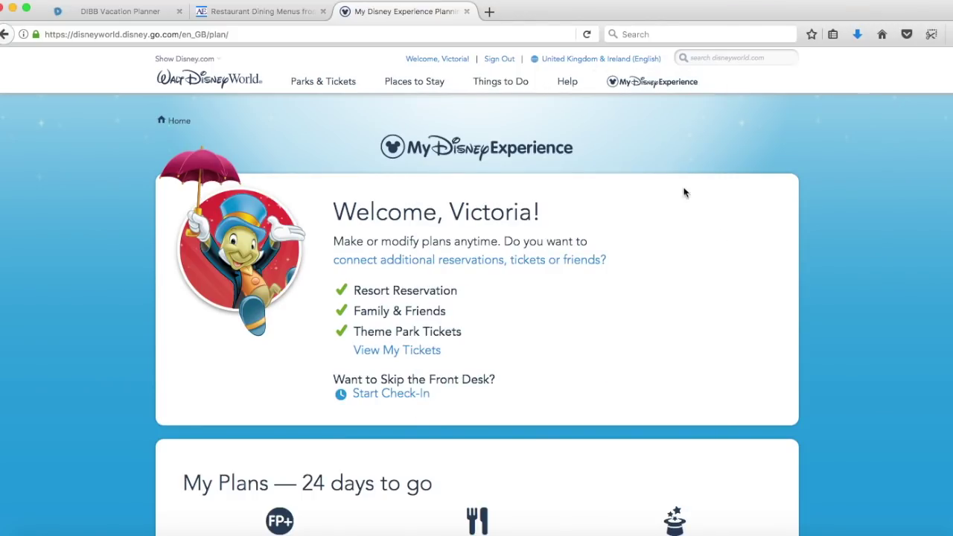
Open All Dining under Things to Do to list the 400 restaurants.
mouse_move(497, 89)
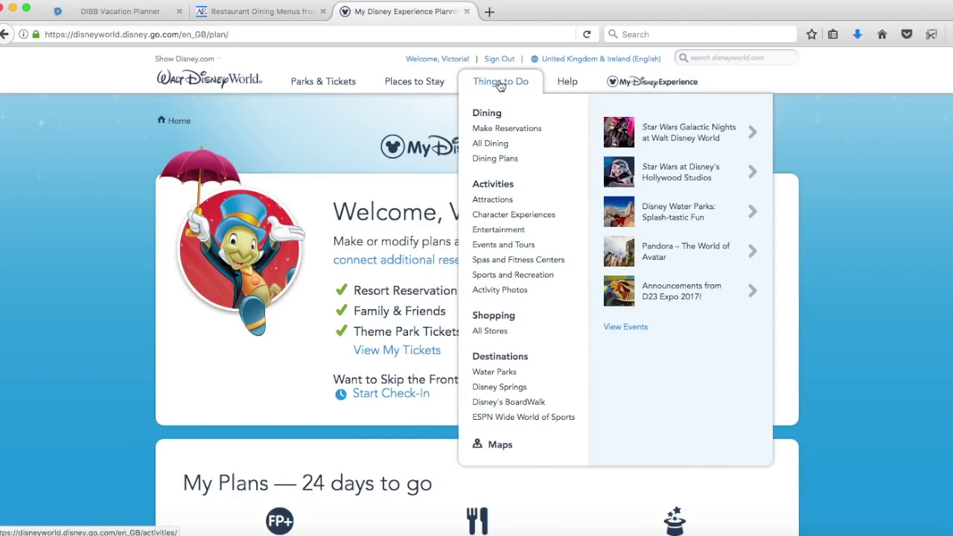
left_click(483, 148)
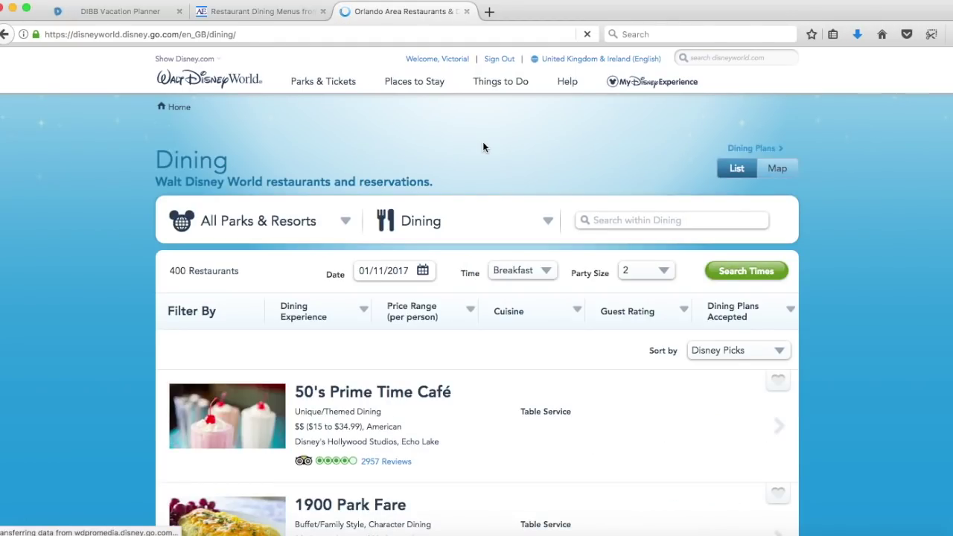
Search the dining list for 'trail' and select the 'trail's end restaurant' suggestion.
scroll(822, 343, "down", 2)
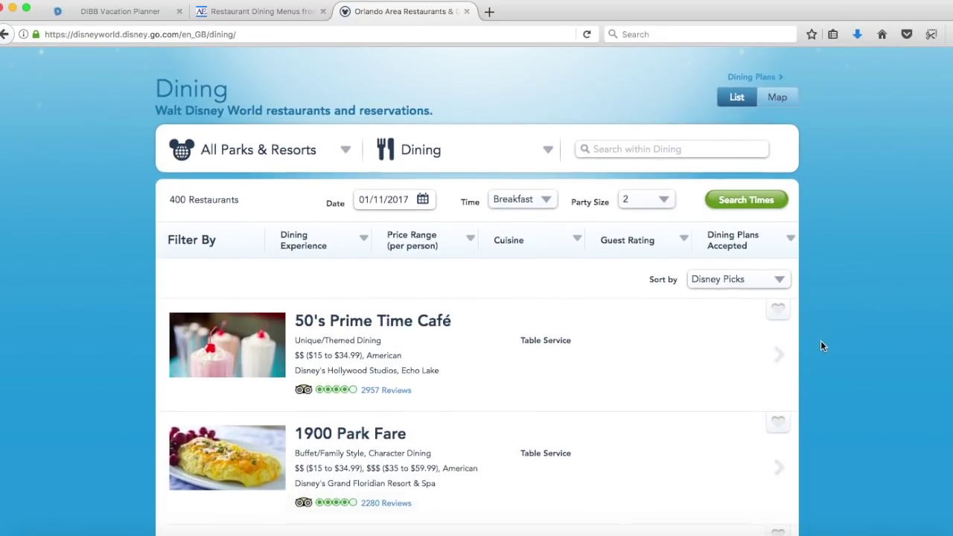
scroll(820, 344, "down", 10)
scroll(821, 343, "up", 6)
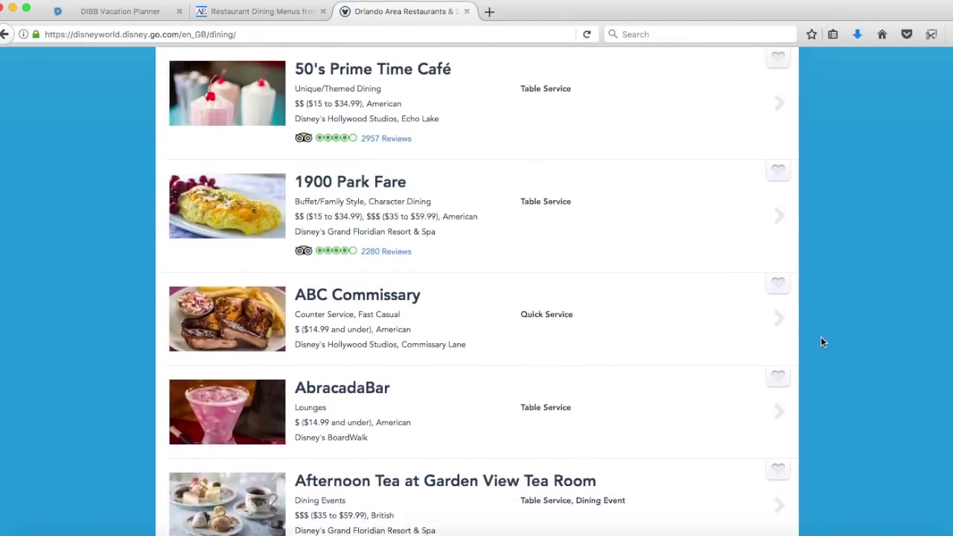
scroll(820, 337, "up", 8)
left_click(644, 197)
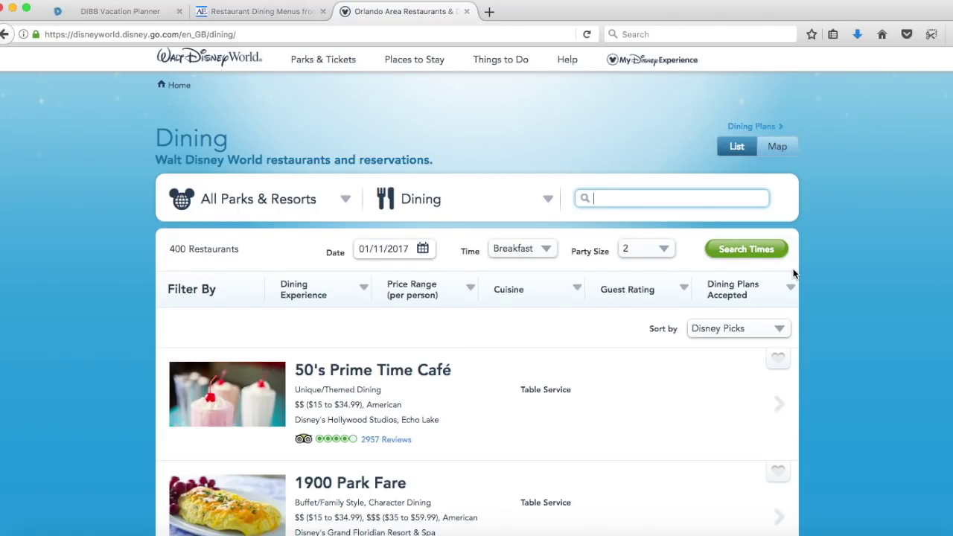
type("trail")
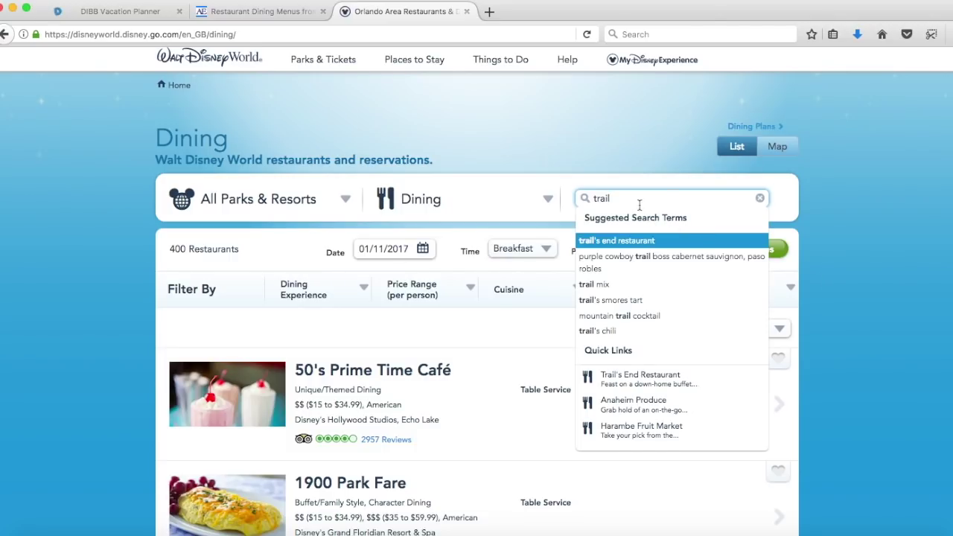
left_click(627, 242)
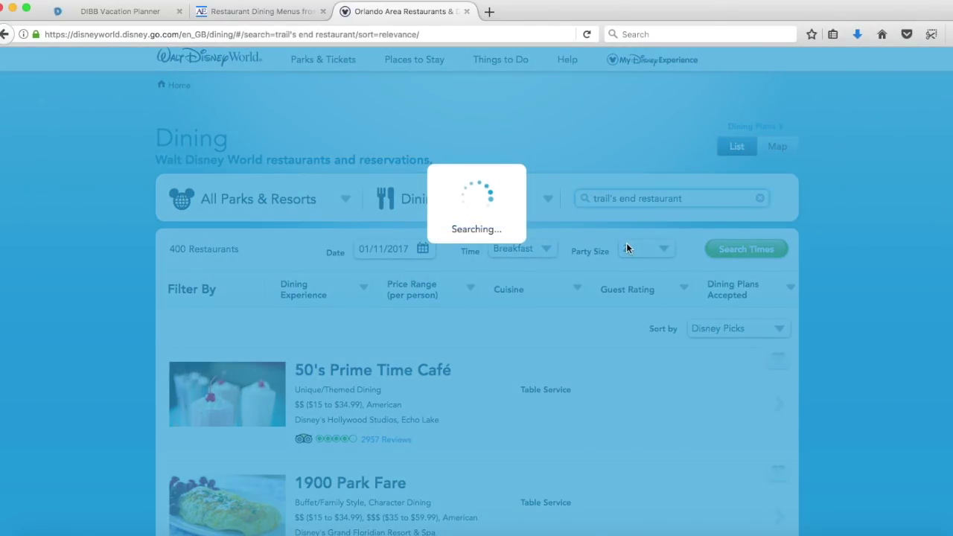
scroll(708, 354, "down", 4)
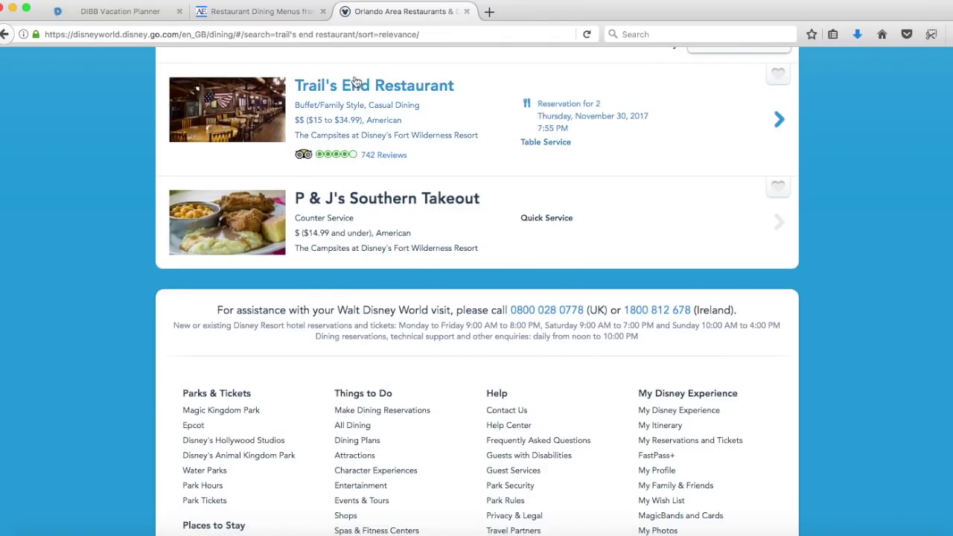
Open the Trail's End Restaurant page and set the reservation date to 30/04/2018.
left_click(745, 123)
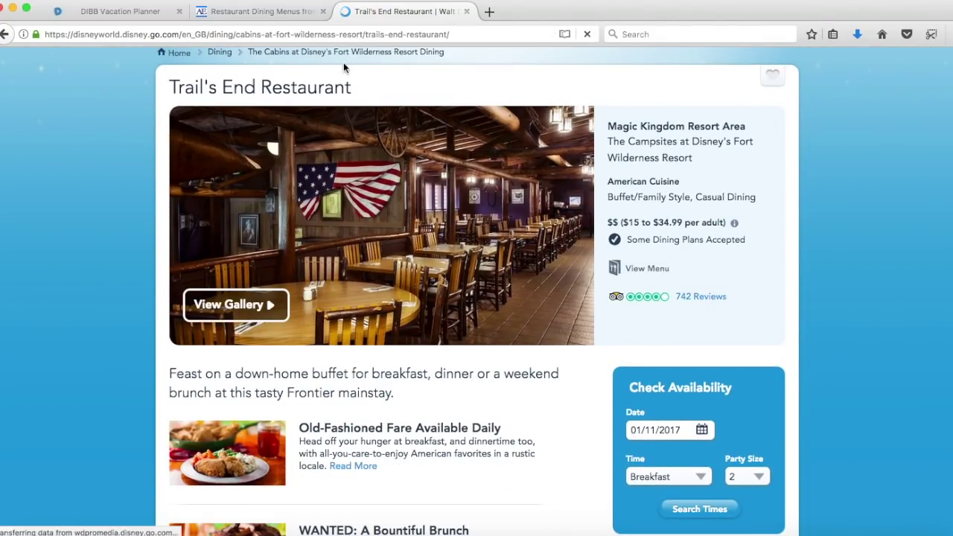
scroll(539, 215, "down", 3)
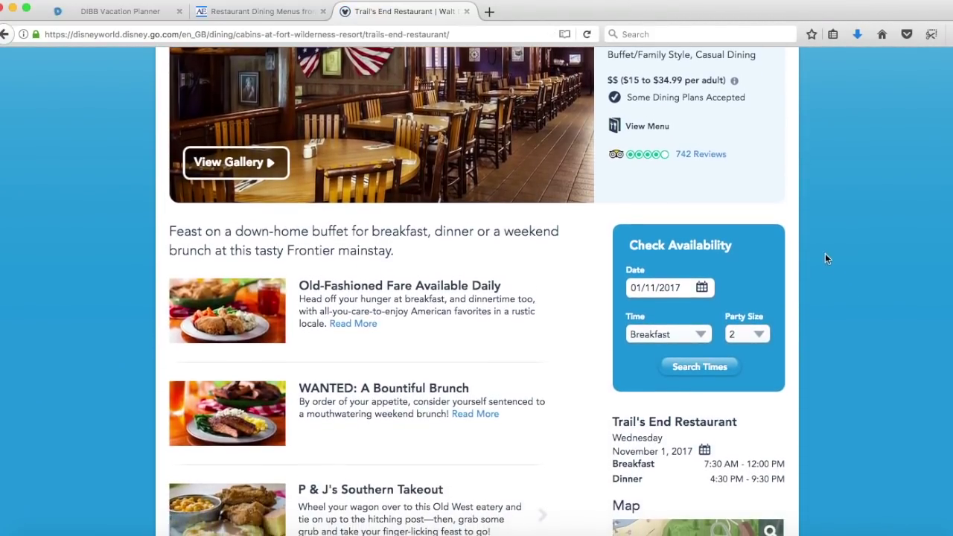
left_click(702, 287)
scroll(753, 278, "down", 1)
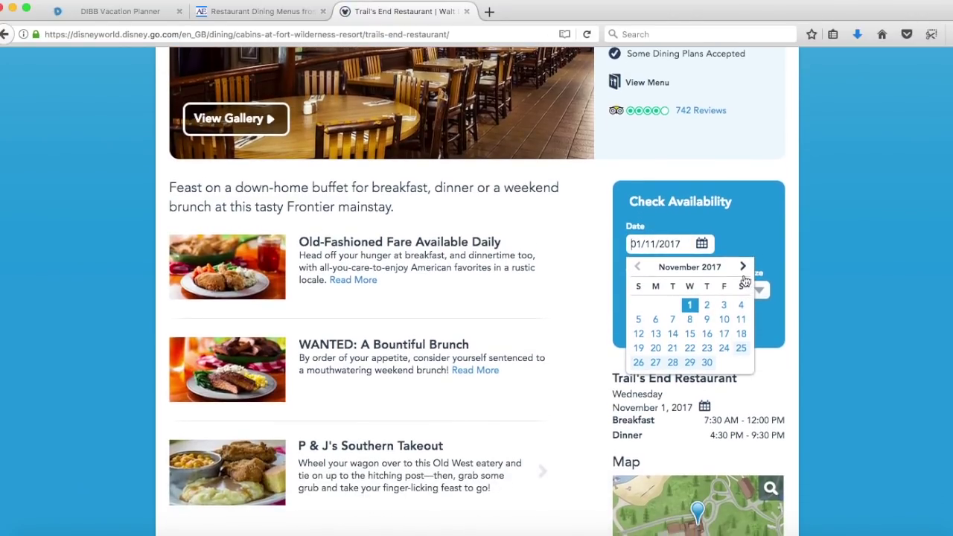
left_click(744, 266)
left_click(743, 267)
left_click(743, 267)
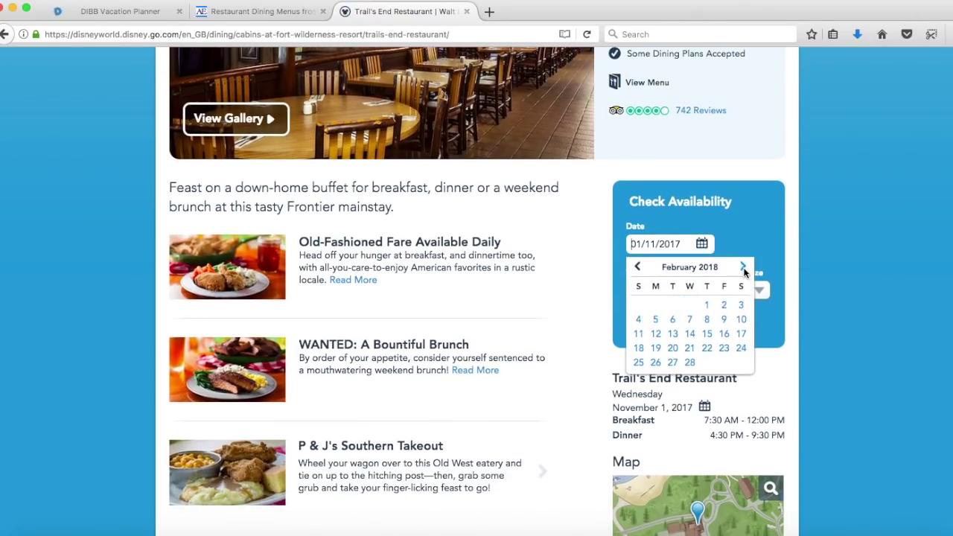
left_click(744, 267)
left_click(742, 267)
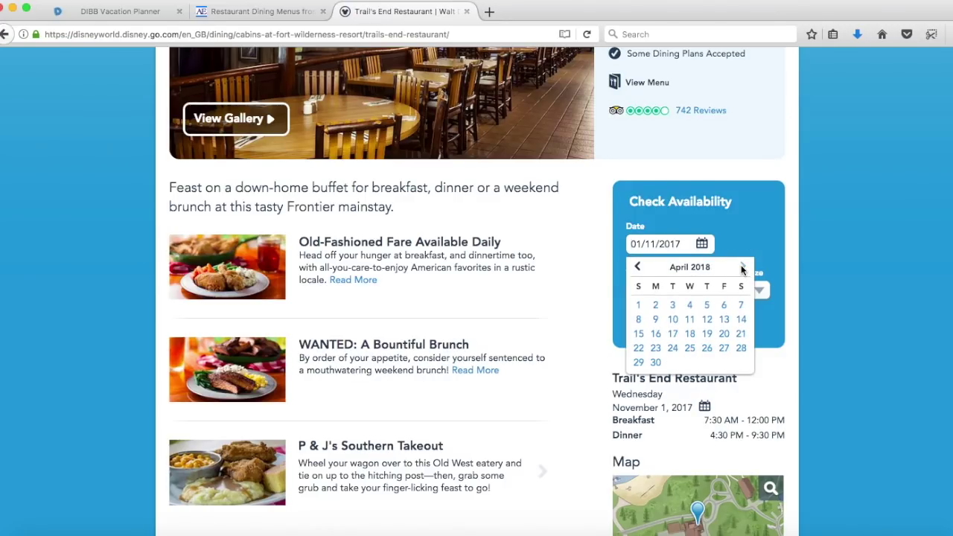
left_click(655, 363)
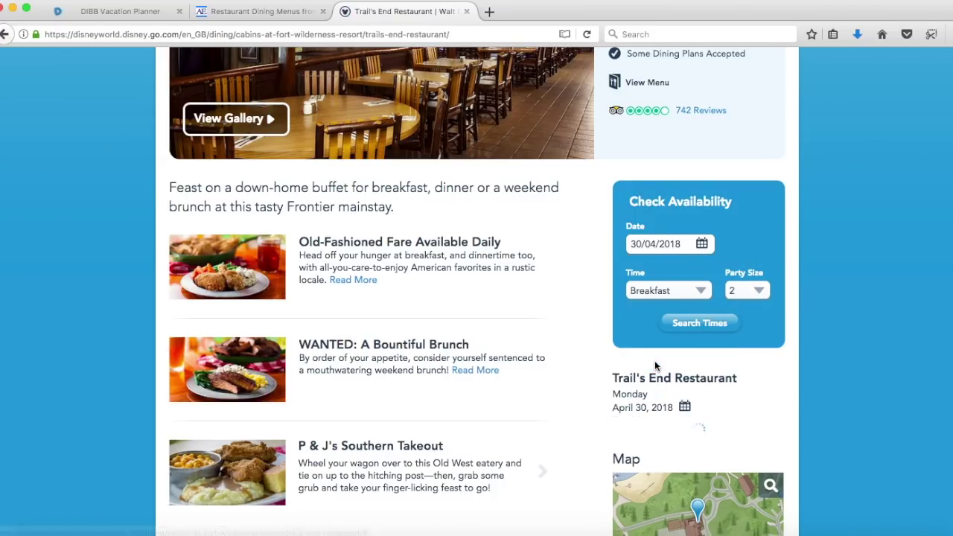
Search Dinner availability for a party of 2, which offers 6:50 pm and 7:30 pm.
left_click(706, 292)
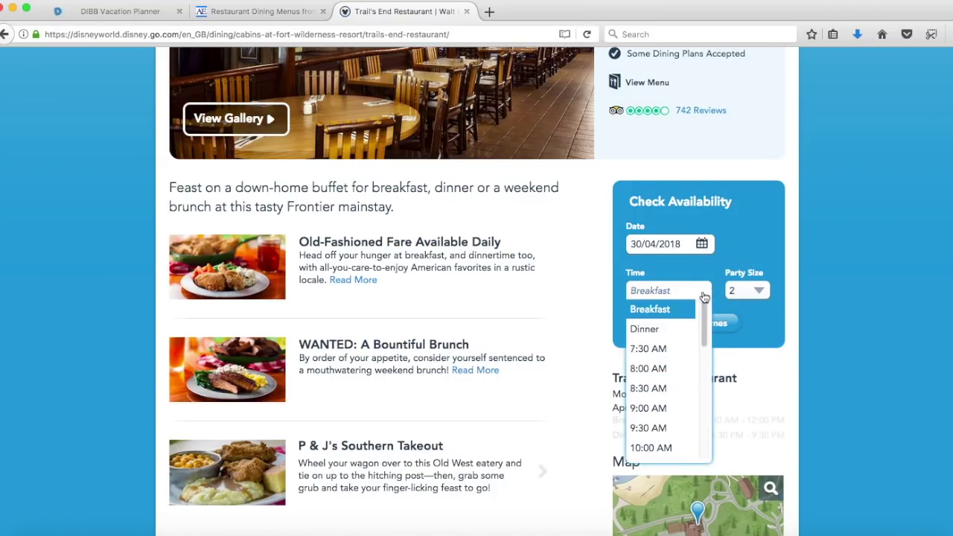
left_click(672, 332)
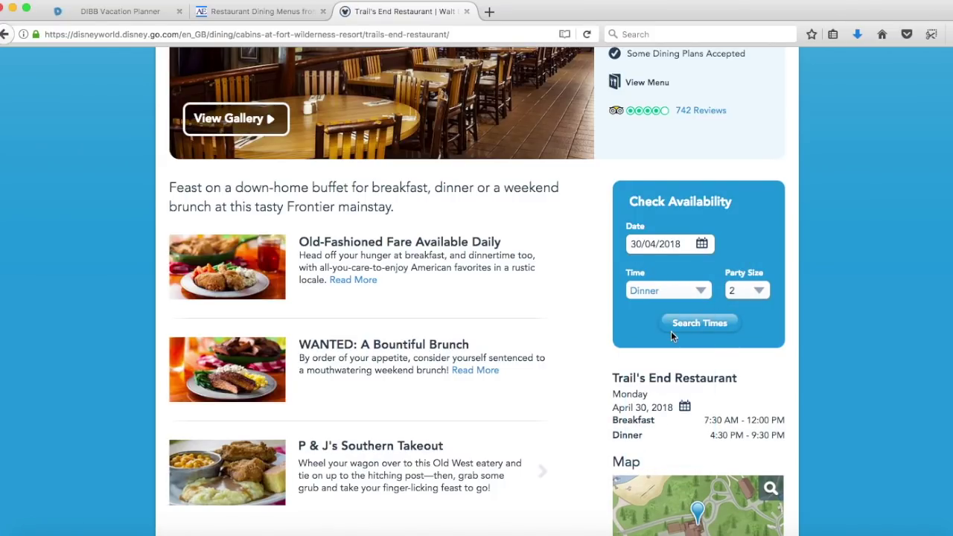
left_click(753, 292)
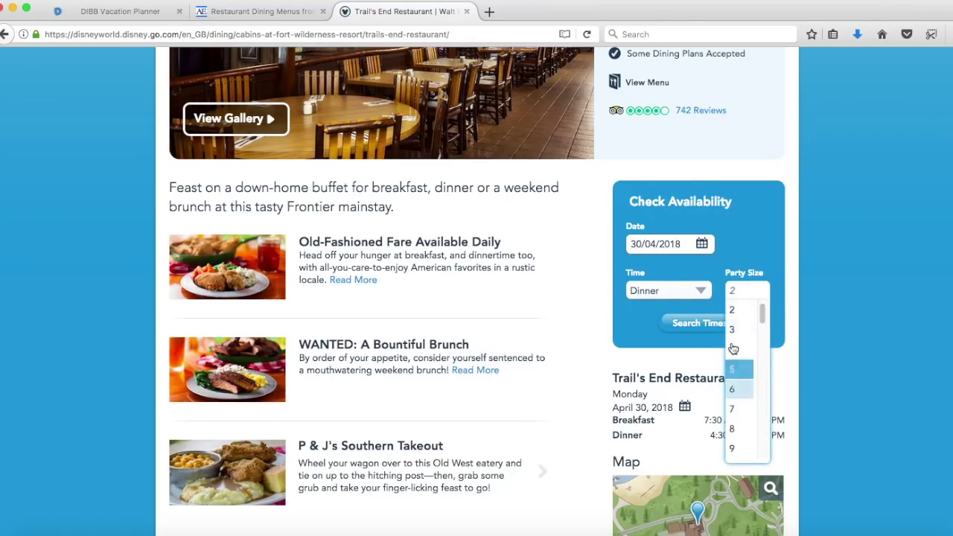
left_click(742, 310)
left_click(697, 323)
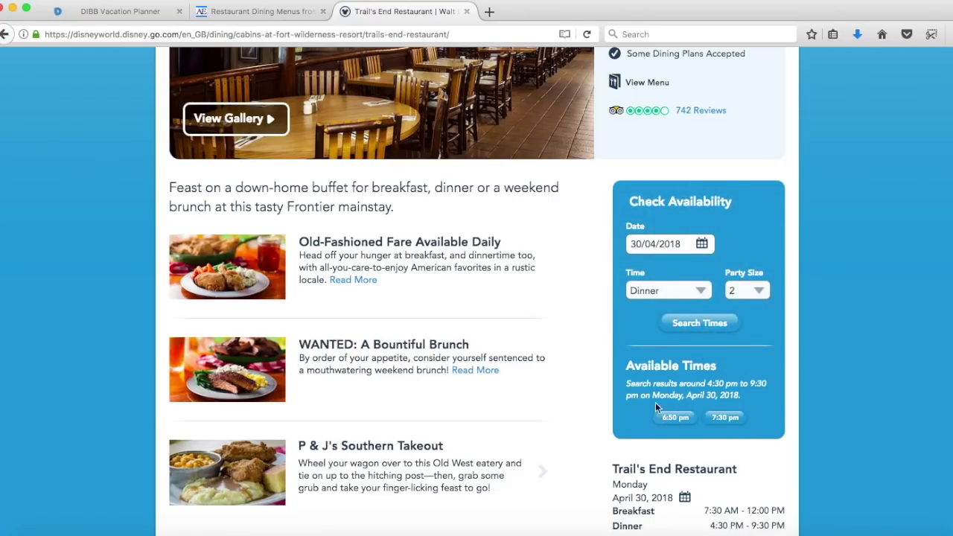
Search Trail's End times for 8:30 PM and review the 8:15, 8:30 and 8:45 pm slots.
left_click(632, 295)
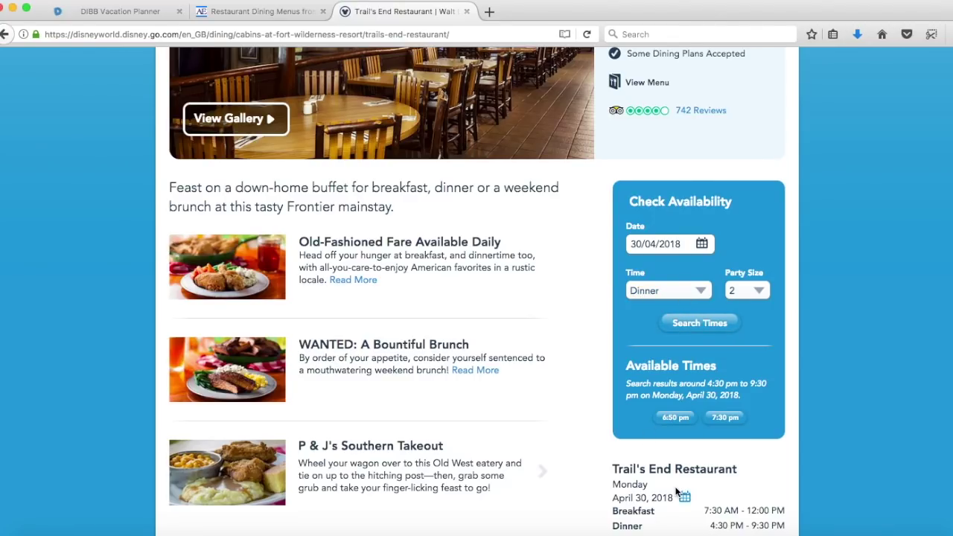
left_click(705, 296)
left_click_drag(704, 353, 705, 436)
left_click(674, 430)
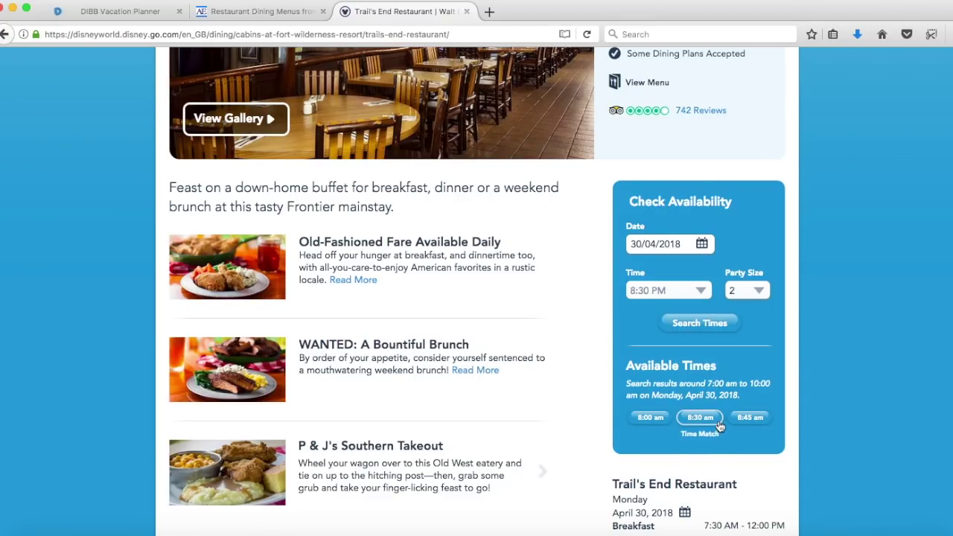
left_click(698, 323)
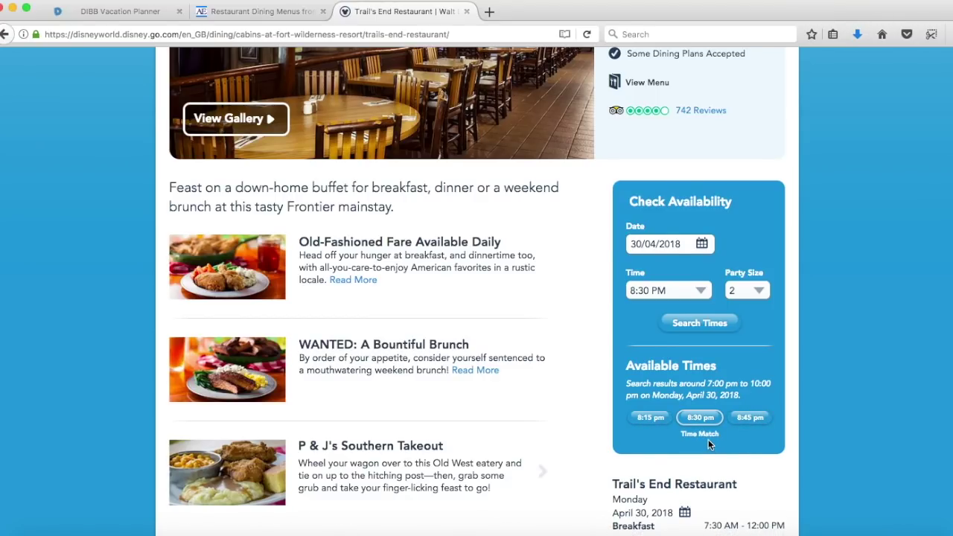
scroll(652, 319, "up", 5)
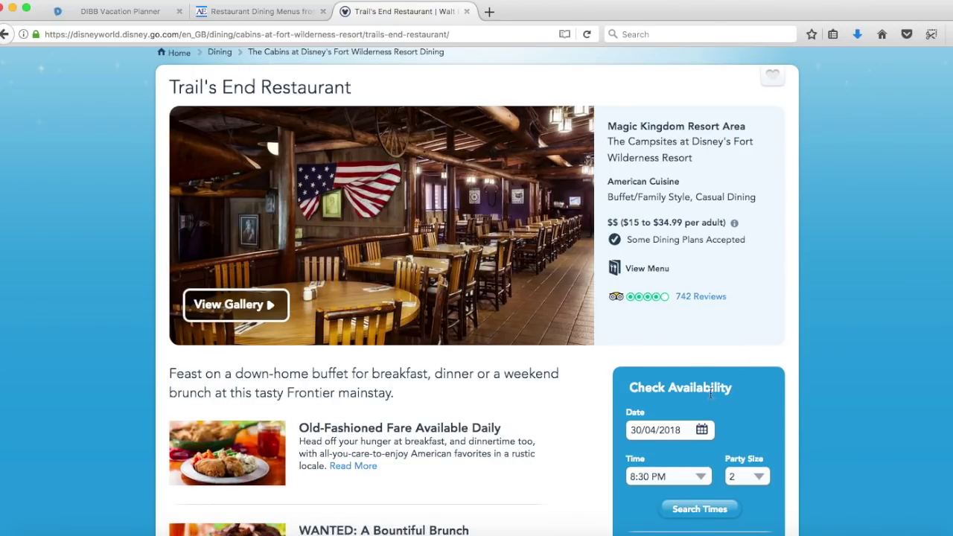
scroll(711, 395, "down", 5)
scroll(566, 212, "up", 2)
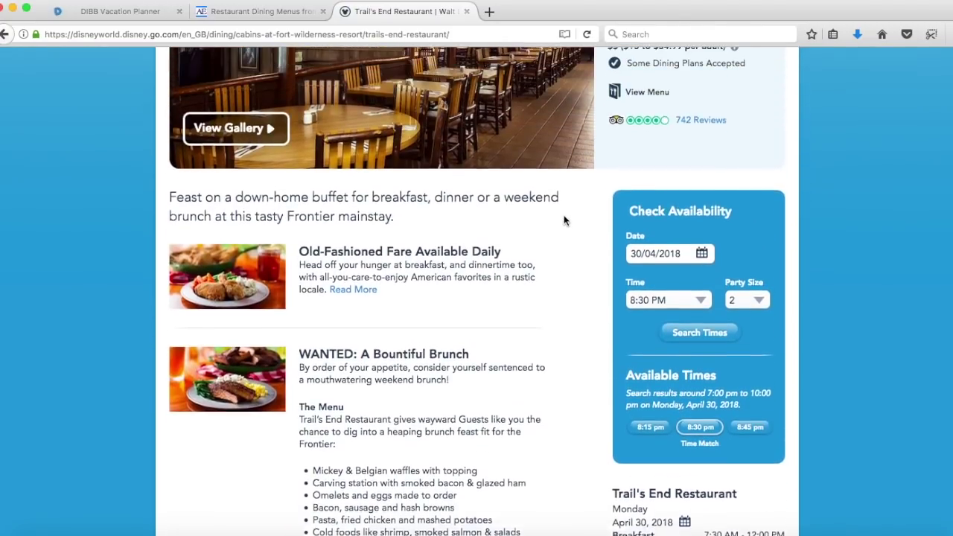
scroll(564, 219, "down", 3)
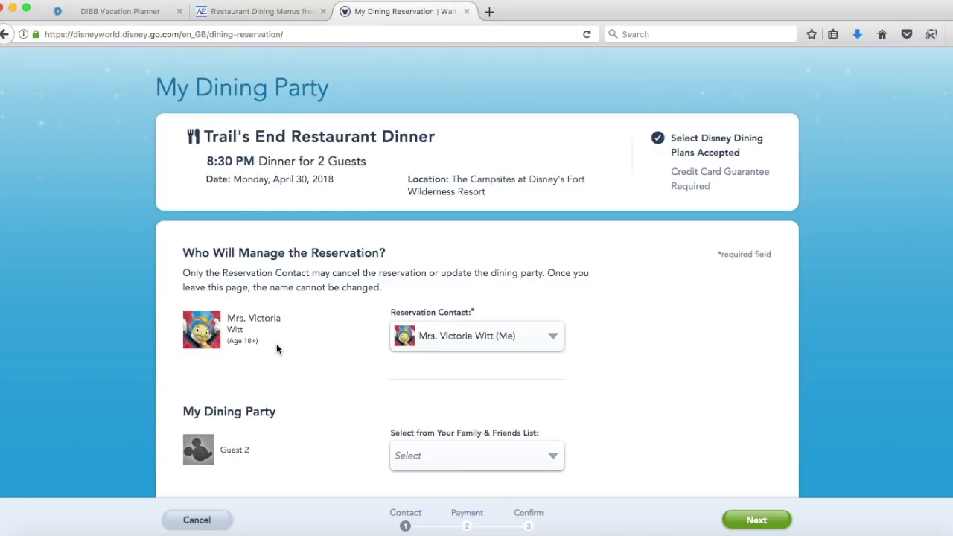
Keep the current reservation contact for the Trail's End dinner for 2 and move on to Confirm.
scroll(566, 361, "down", 3)
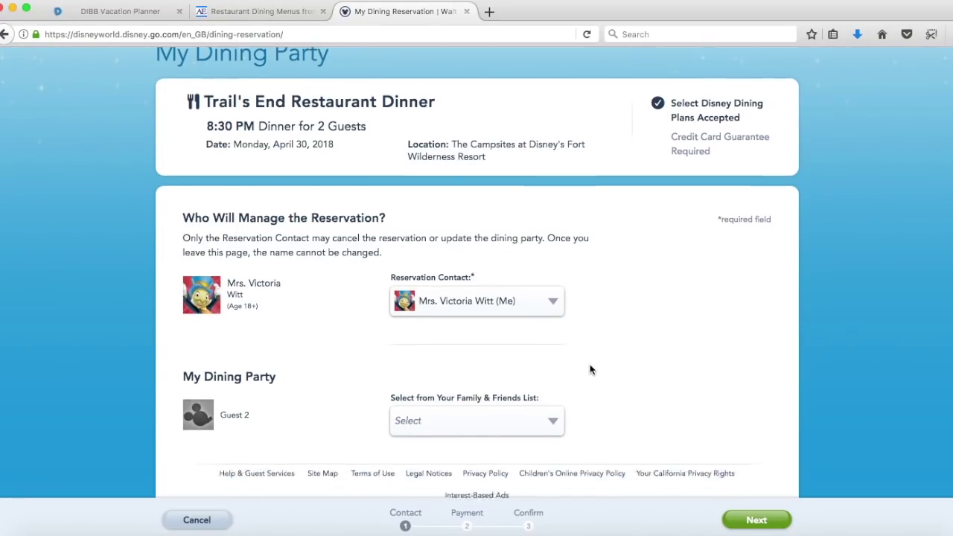
scroll(567, 322, "down", 1)
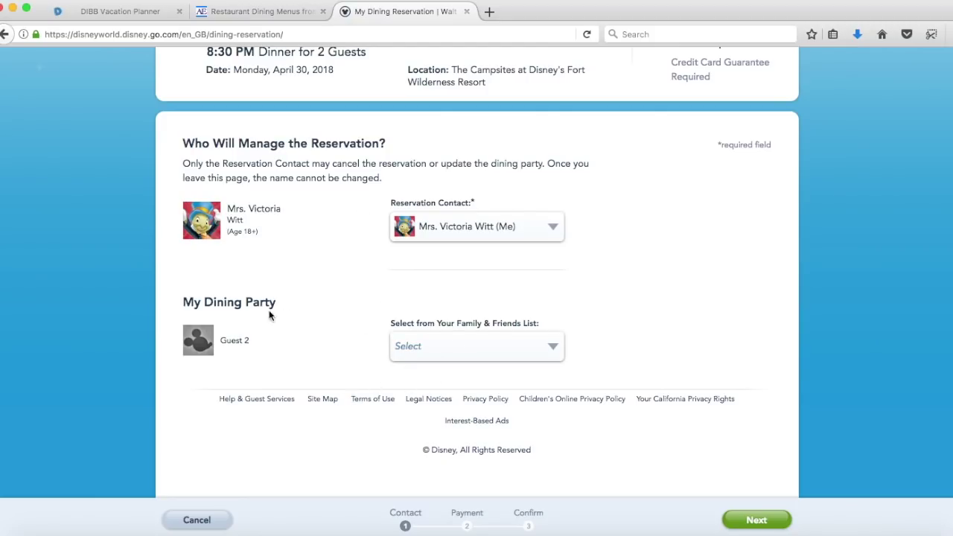
left_click(766, 521)
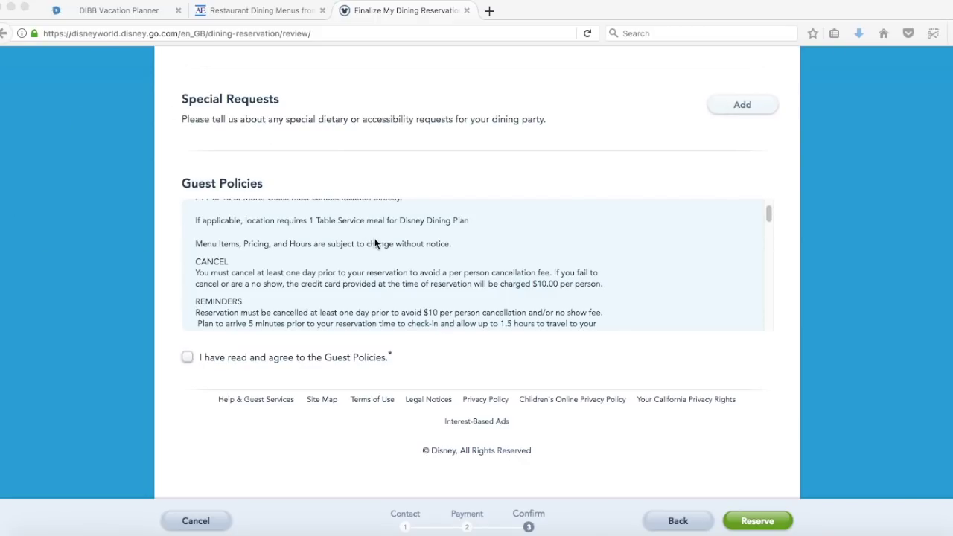
Scroll through the Guest Policies on cancellation fees and dietary/allergy guidance.
scroll(376, 243, "down", 10)
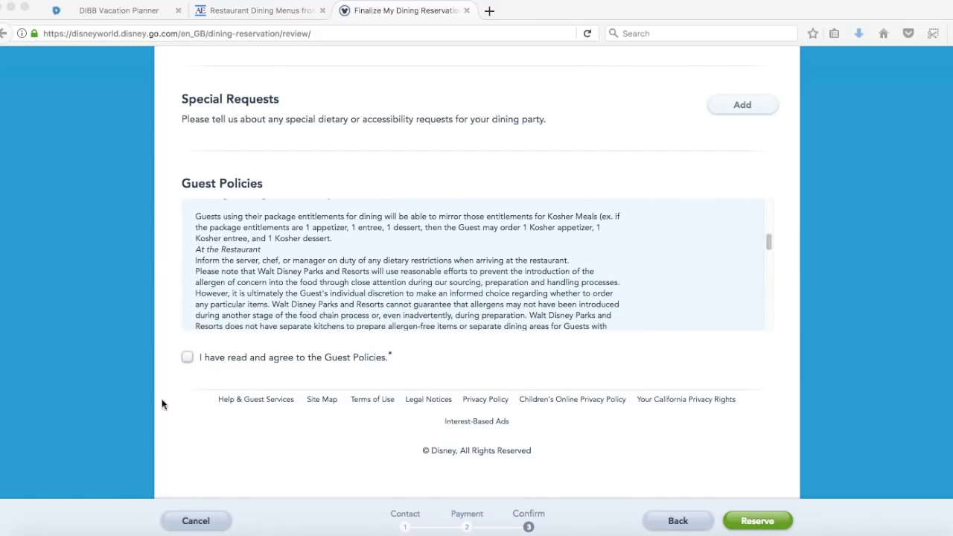